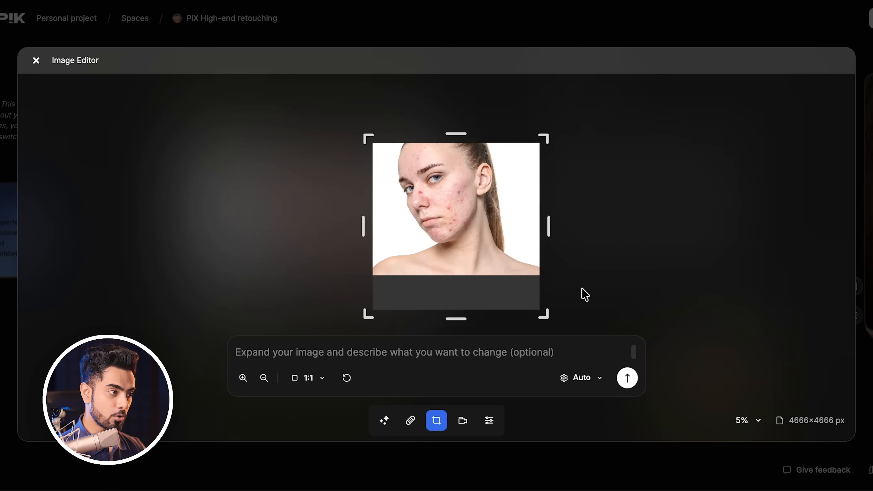
Fit the Model input image into a 1:1 frame in the Image Editor and apply the edit.
drag(543, 315, 477, 248)
drag(444, 191, 423, 190)
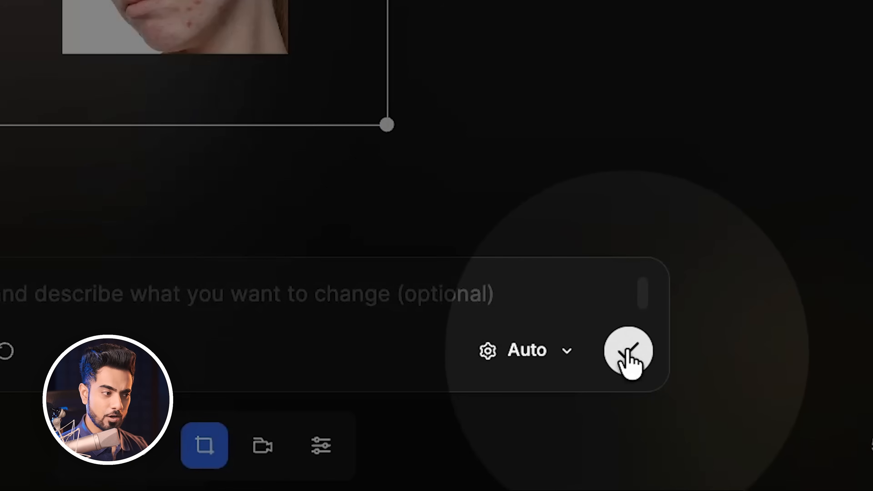
click(627, 378)
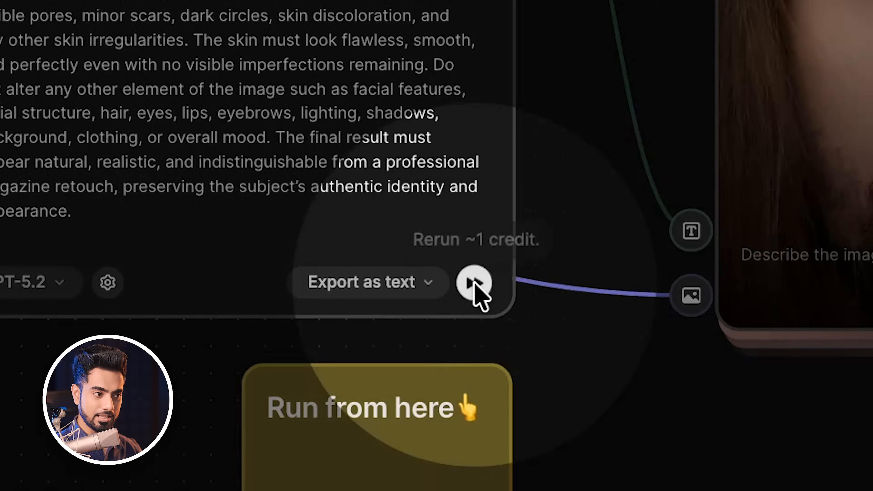
Run the workflow from the Retouch Helper Prompt node onward to generate the retouched images.
mouse_move(664, 309)
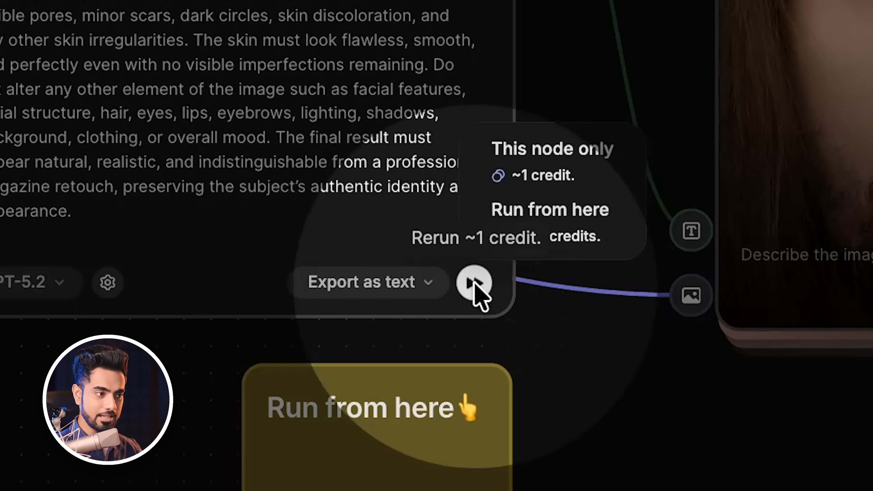
click(577, 233)
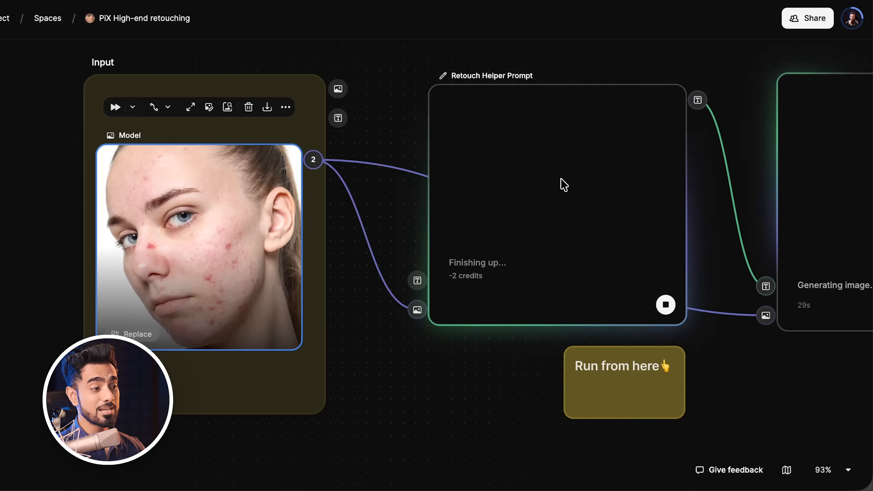
drag(695, 193, 327, 210)
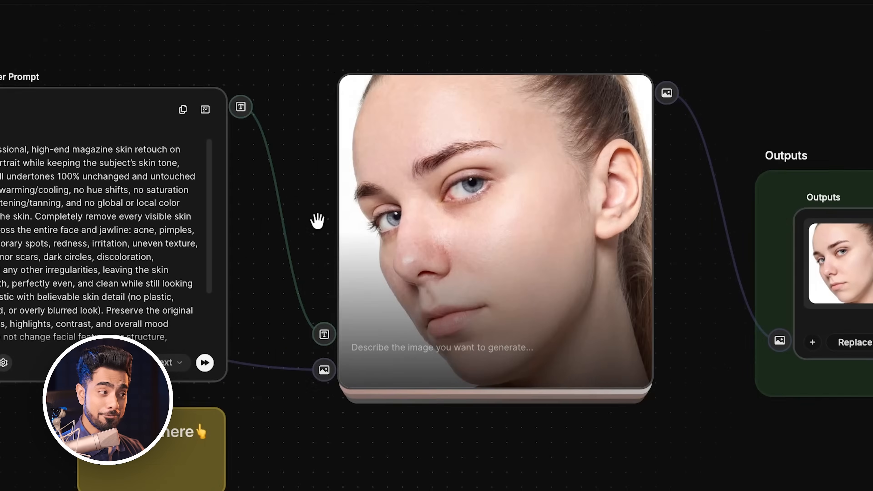
drag(317, 220, 170, 232)
drag(519, 226, 296, 242)
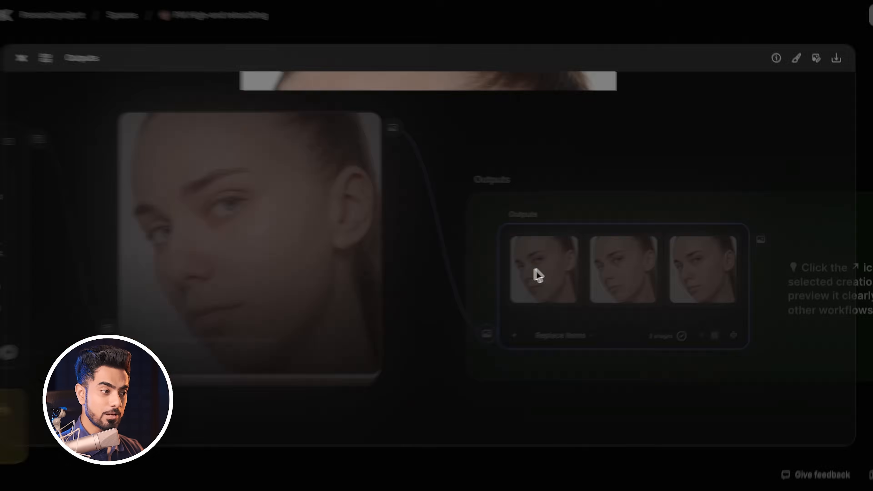
Select the Outputs node and download its three images into the Exports folder.
click(462, 288)
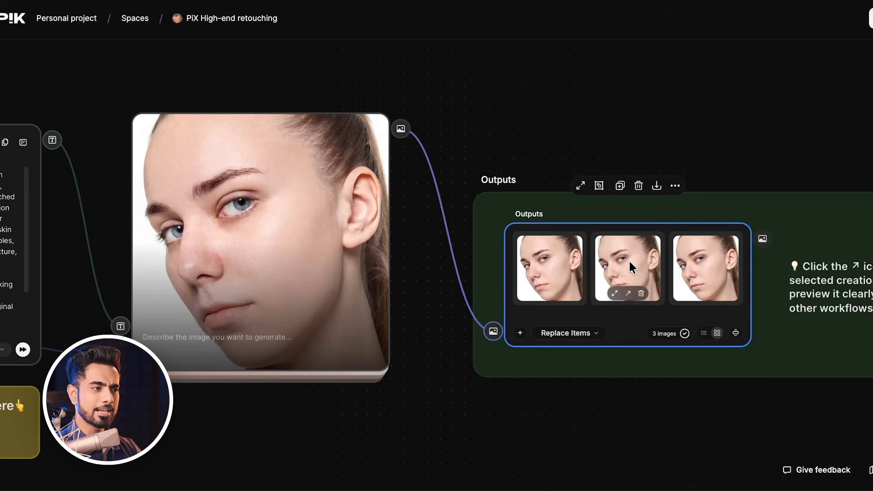
click(629, 261)
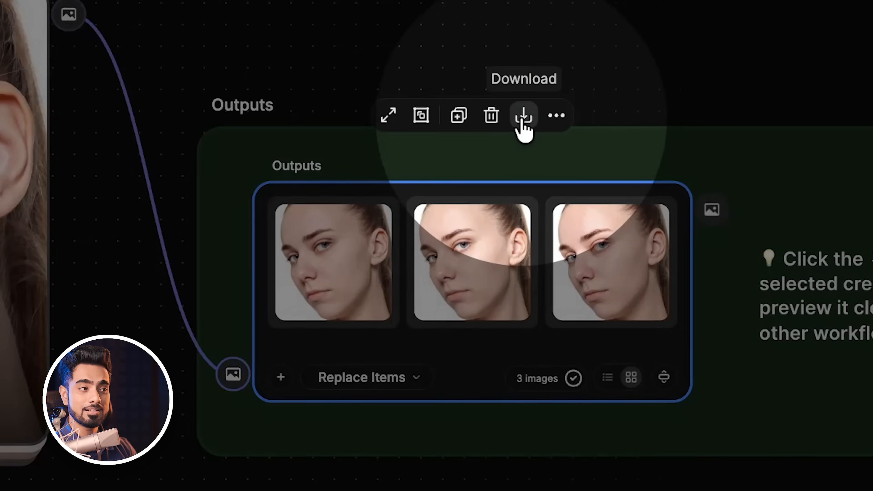
click(524, 116)
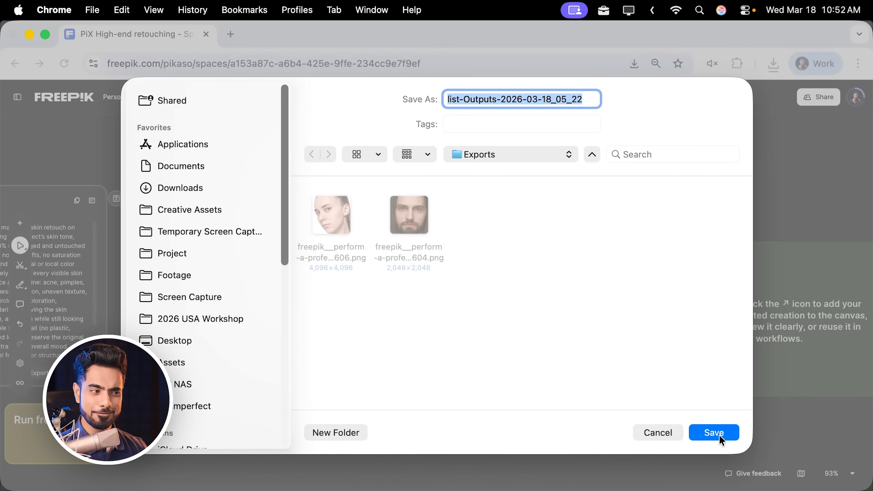
click(714, 432)
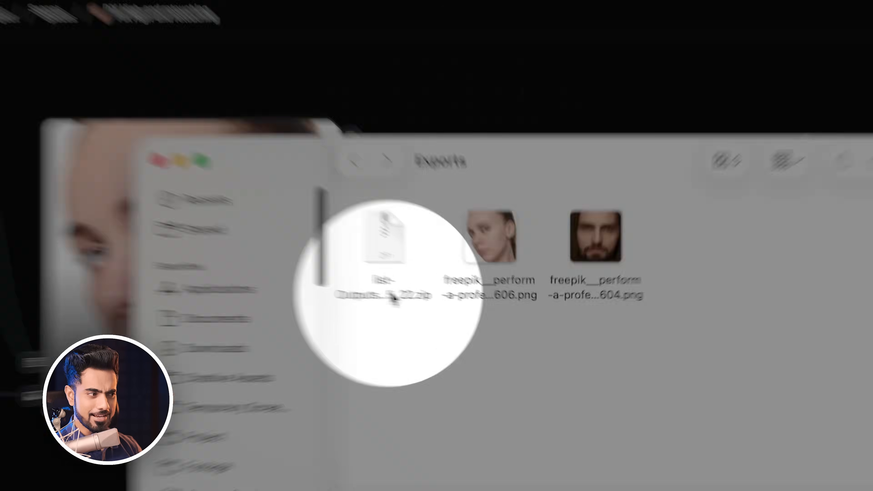
Unzip the downloaded archive and open the extracted folder.
double_click(381, 285)
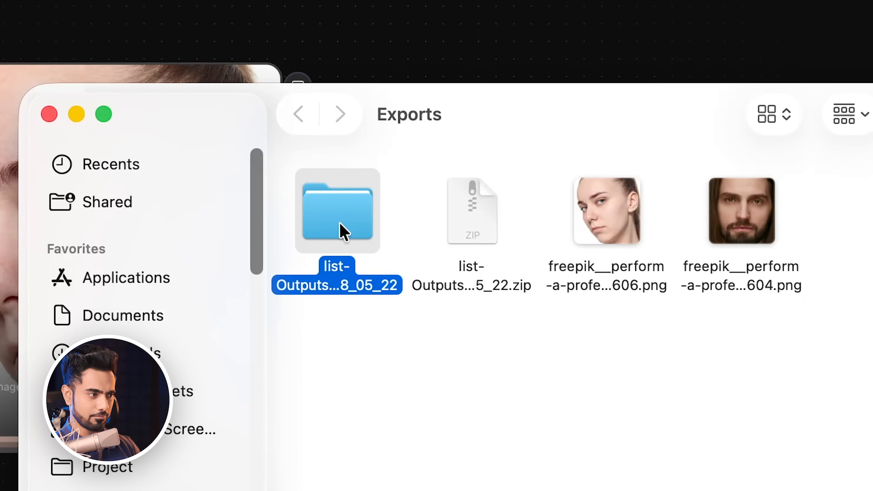
double_click(340, 223)
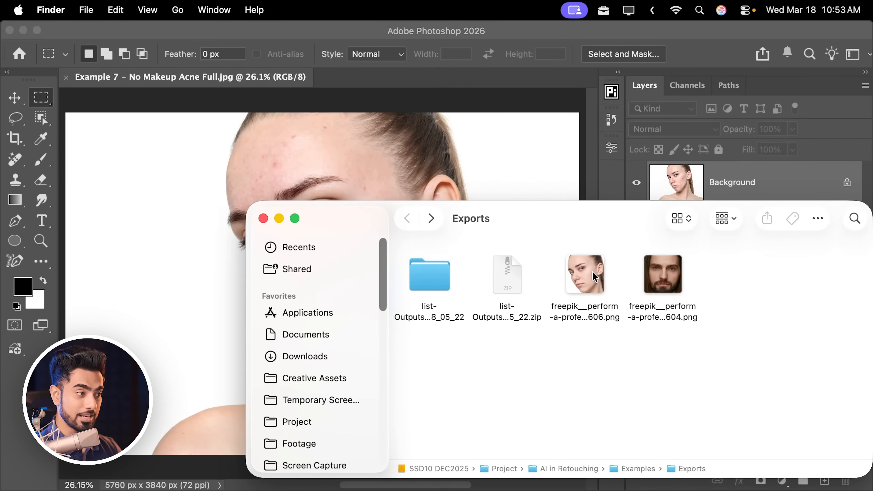
In Photoshop, place the retouched image as a layer over the original photo and commit it.
drag(585, 274, 354, 178)
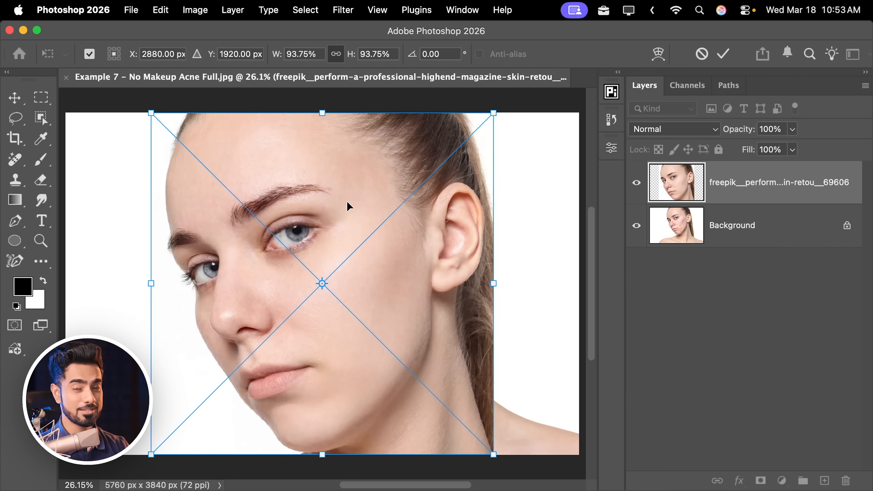
key(Return)
key(m)
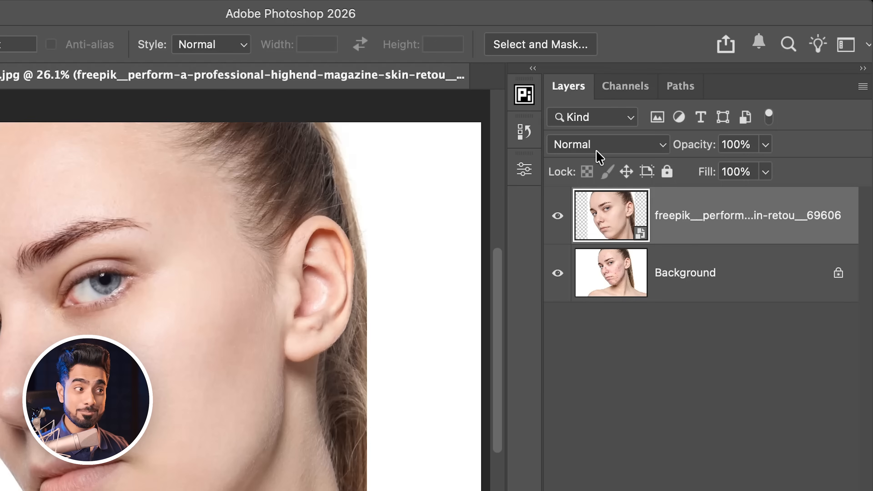
Set the retouched layer's blend mode to Difference.
click(597, 145)
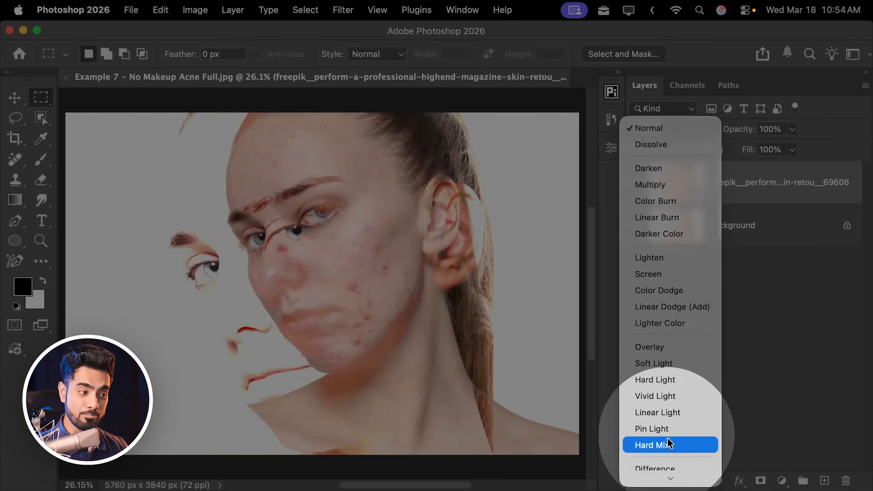
click(659, 372)
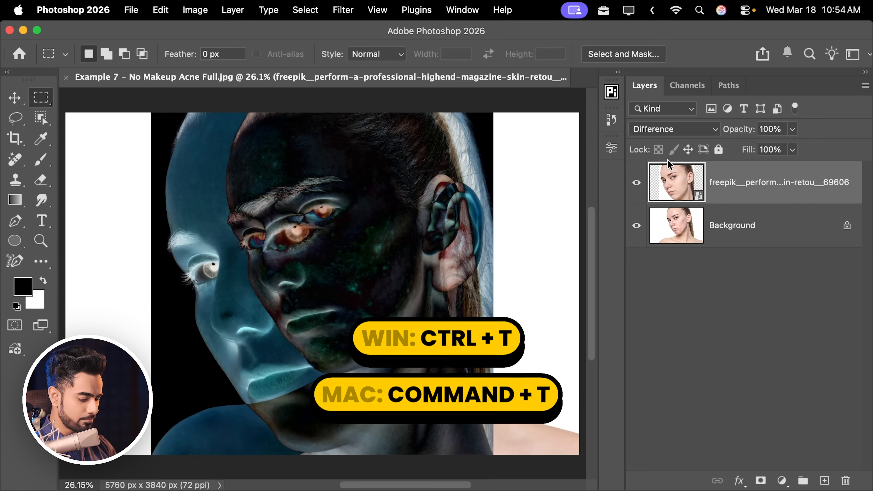
Free-transform the retouched layer to about 69% and align it over the original face.
key(super+t)
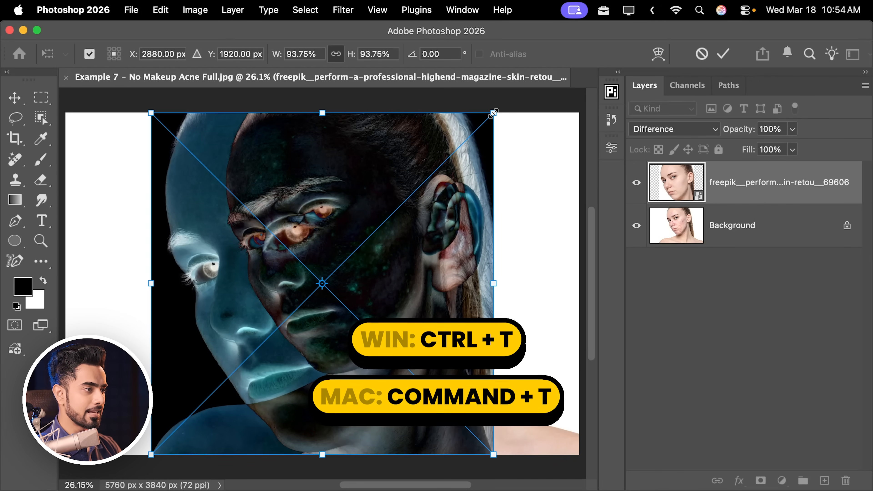
drag(493, 113, 447, 180)
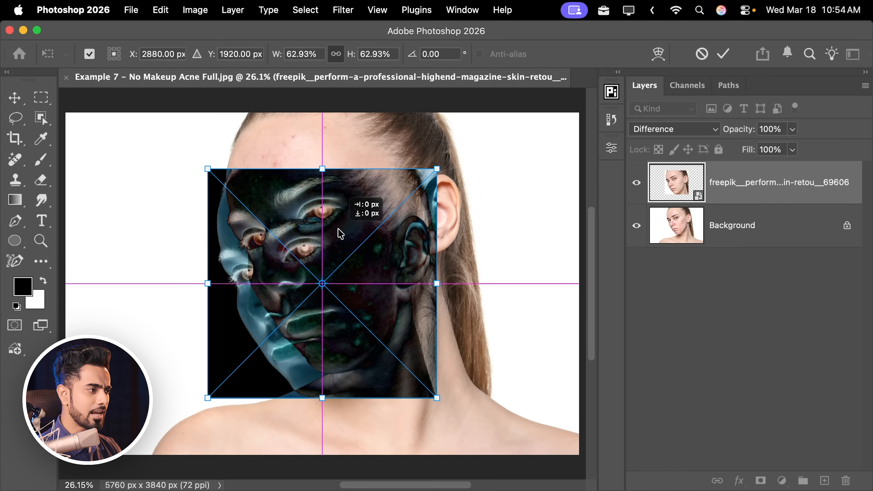
drag(340, 233, 358, 195)
scroll(378, 194, up, 10)
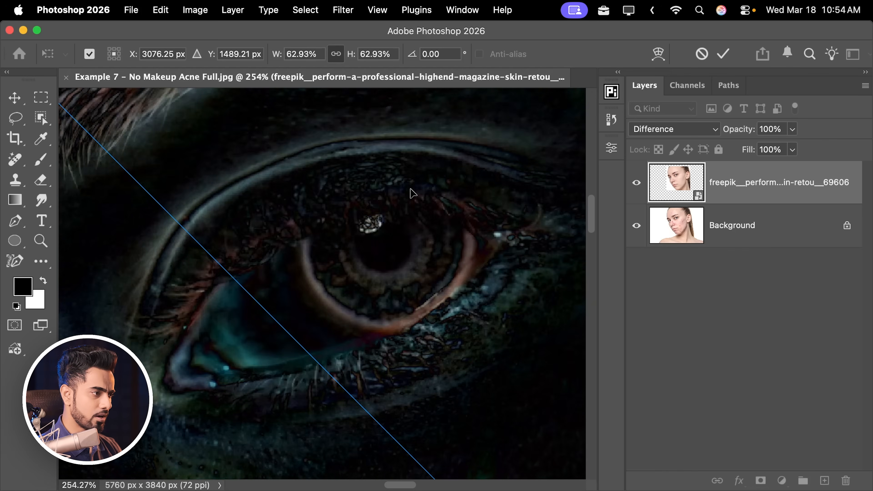
drag(410, 189, 415, 199)
scroll(432, 188, down, 10)
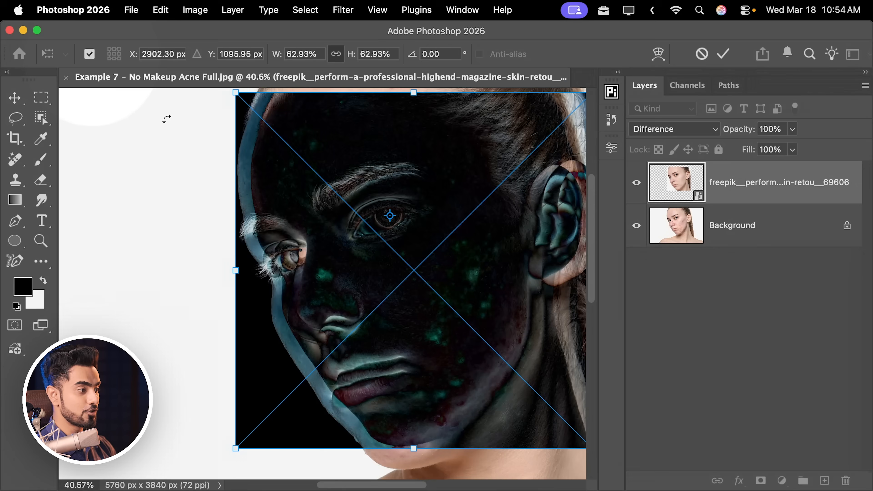
scroll(378, 234, down, 2)
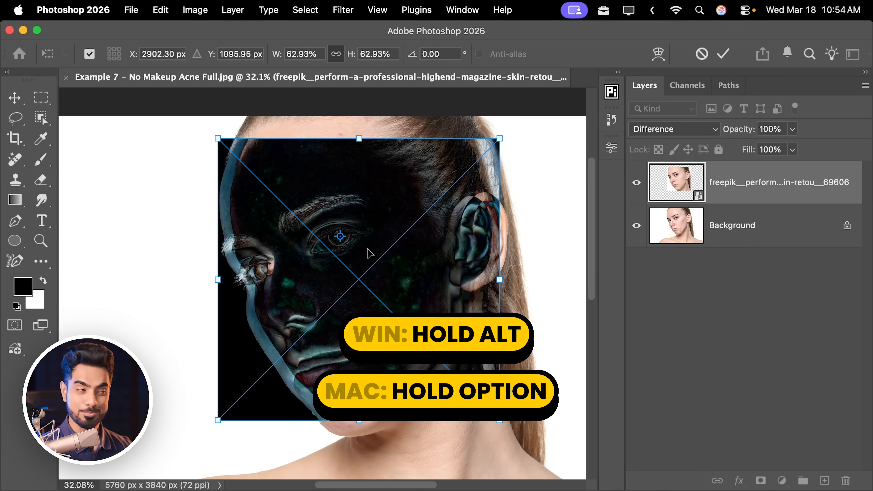
drag(500, 137, 521, 137)
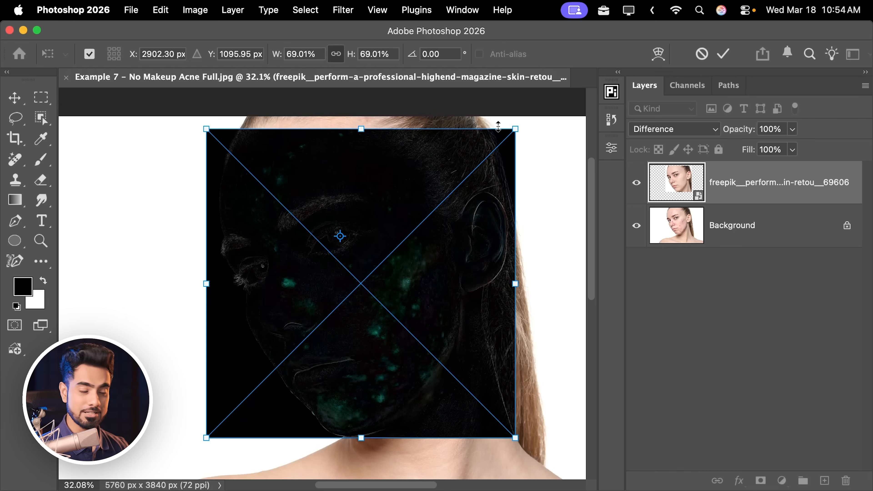
scroll(381, 162, down, 1)
key(Return)
key(m)
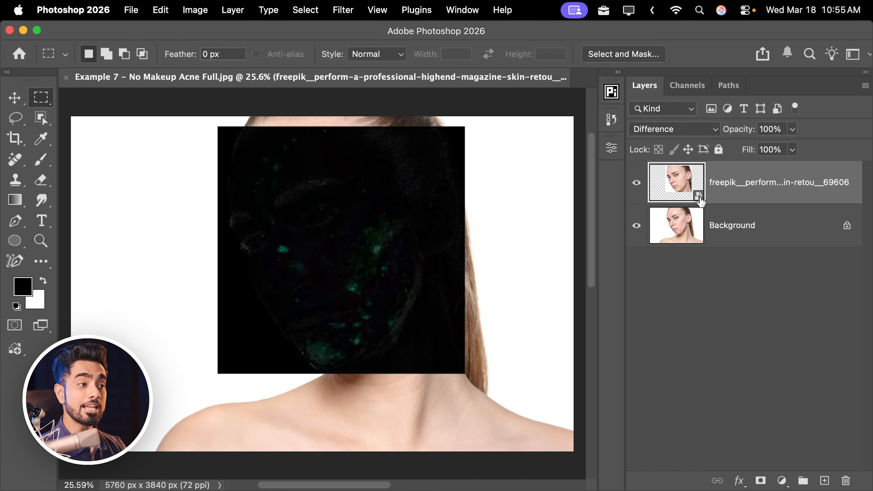
Set the layer's blend mode back to Normal and add a black hide-all layer mask.
click(682, 130)
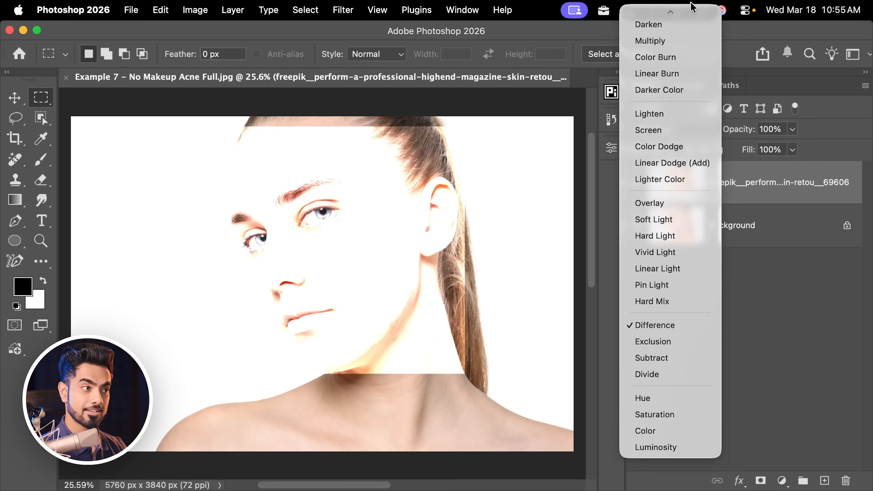
click(680, 19)
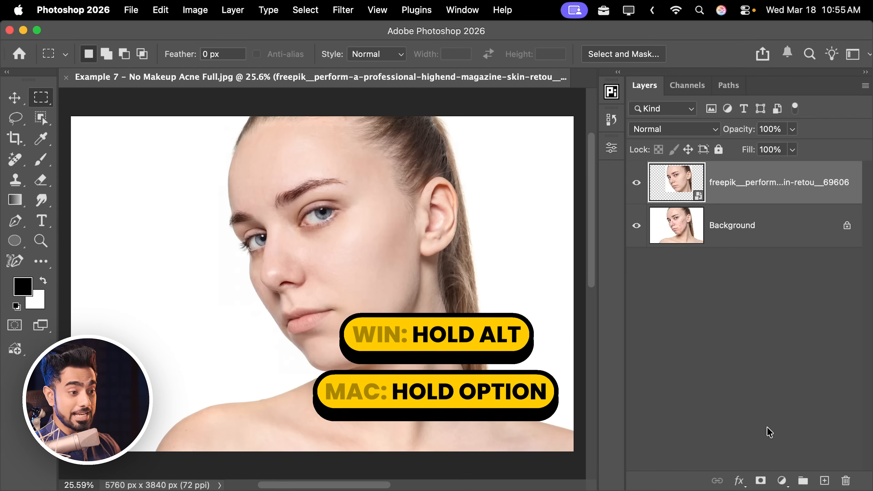
alt+click(760, 481)
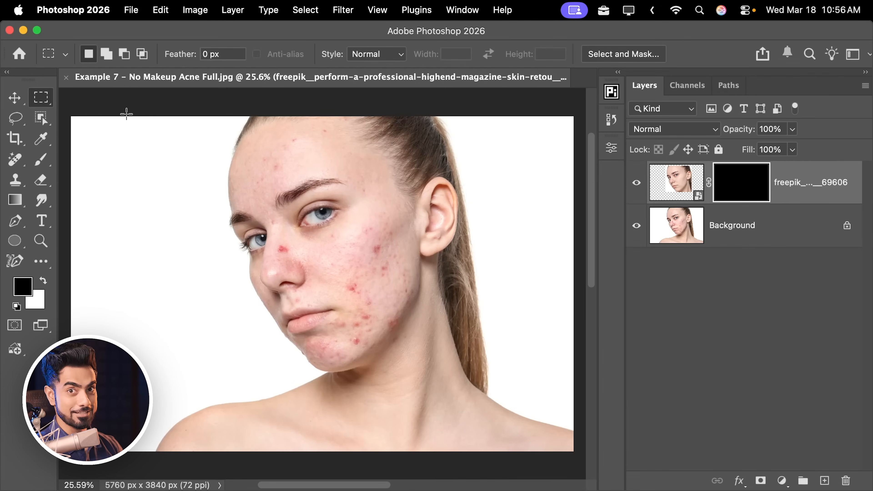
Paint white on the mask with a soft Brush, 400–700 px, to reveal the retouched forehead, cheek and chin.
click(43, 166)
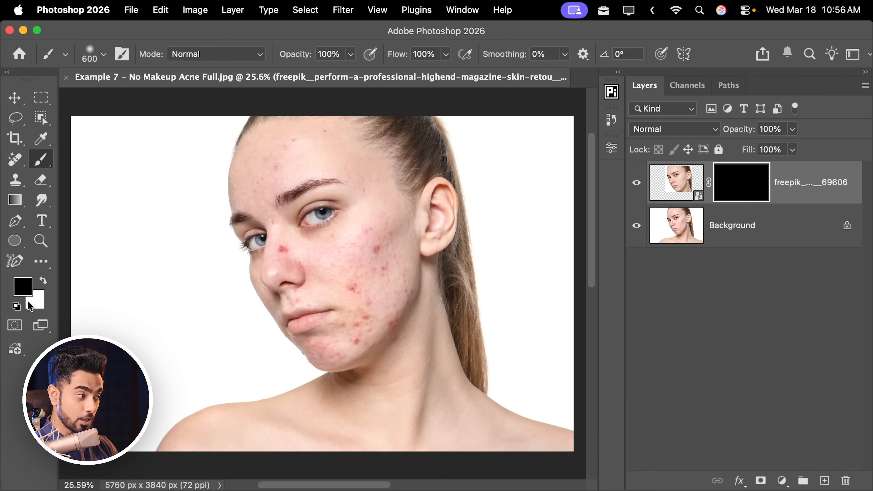
drag(344, 230, 384, 222)
mouse_move(201, 181)
mouse_down()
mouse_move(253, 220)
mouse_move(276, 263)
mouse_up()
key([)
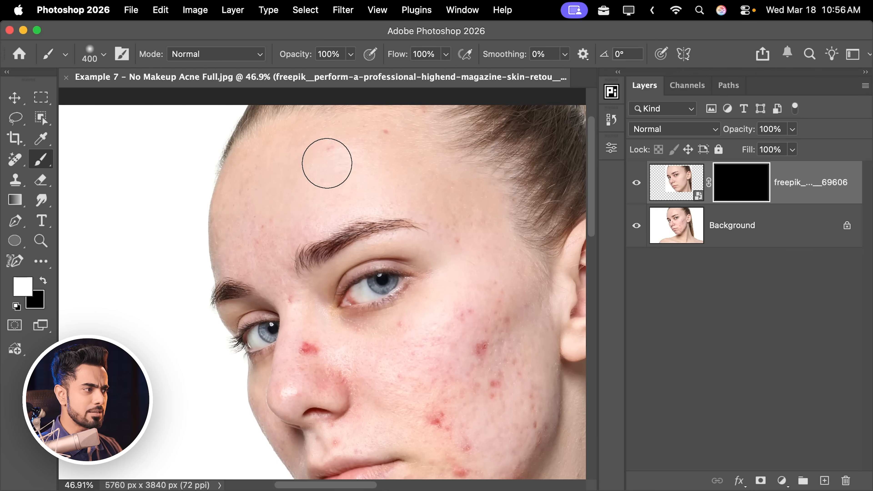
click(338, 226)
drag(405, 219, 345, 187)
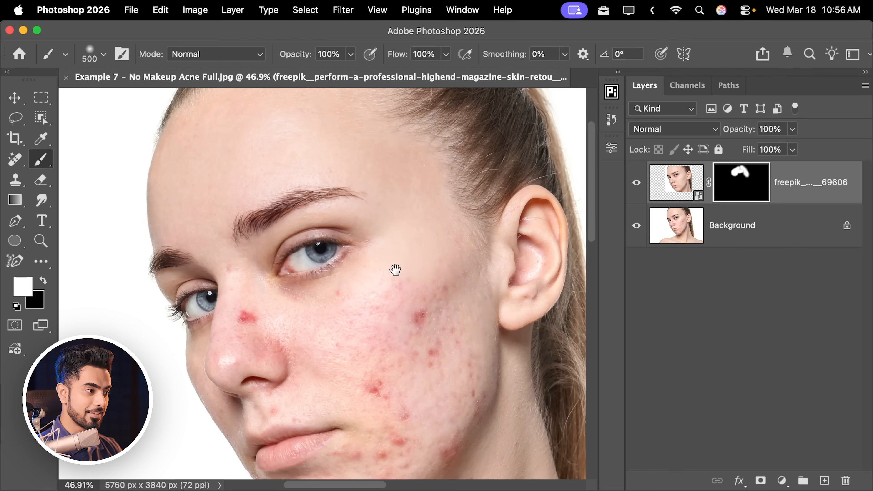
drag(395, 269, 420, 187)
key(])
click(431, 202)
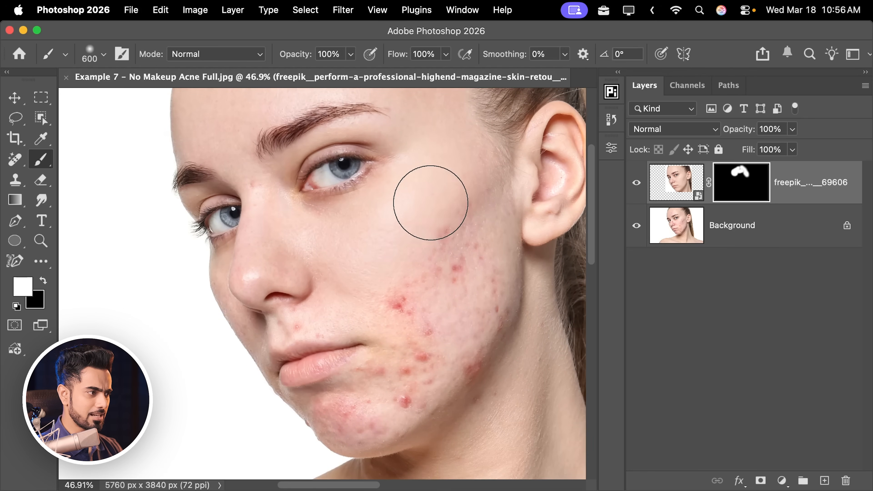
drag(451, 268, 468, 284)
drag(441, 302, 433, 235)
key(])
drag(465, 243, 460, 293)
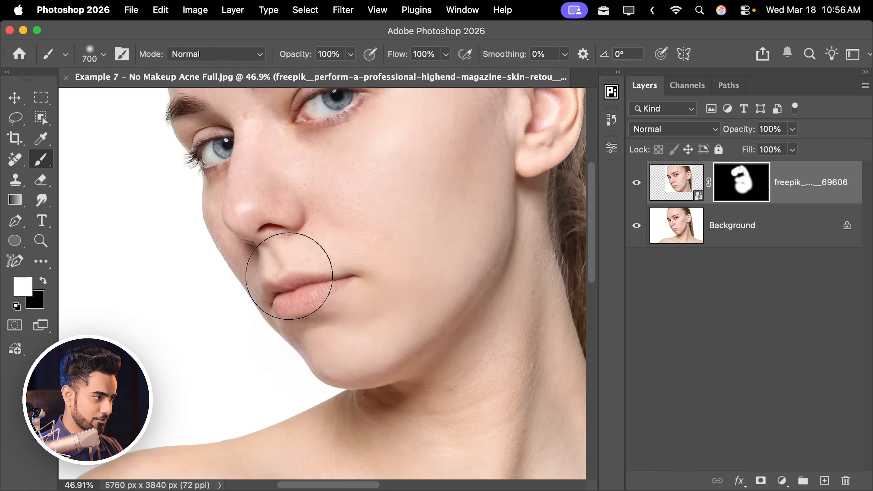
drag(278, 214, 314, 329)
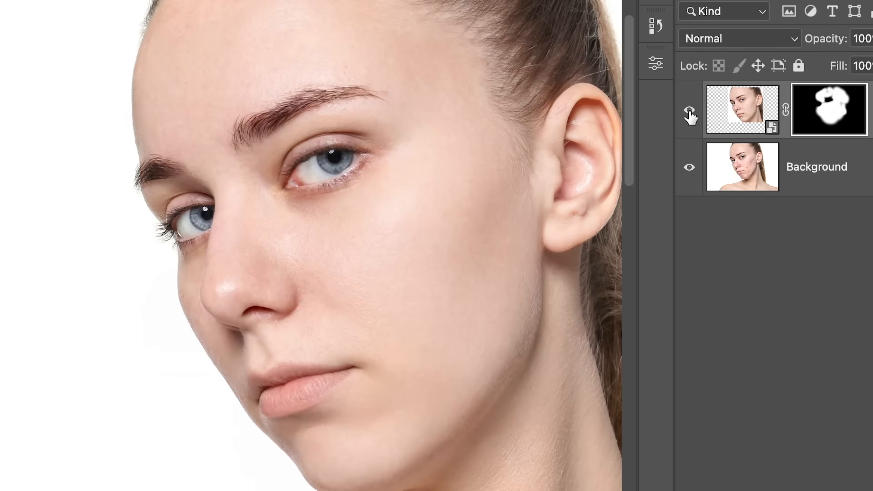
Toggle the retouched layer's visibility to compare before and after.
click(638, 183)
click(689, 111)
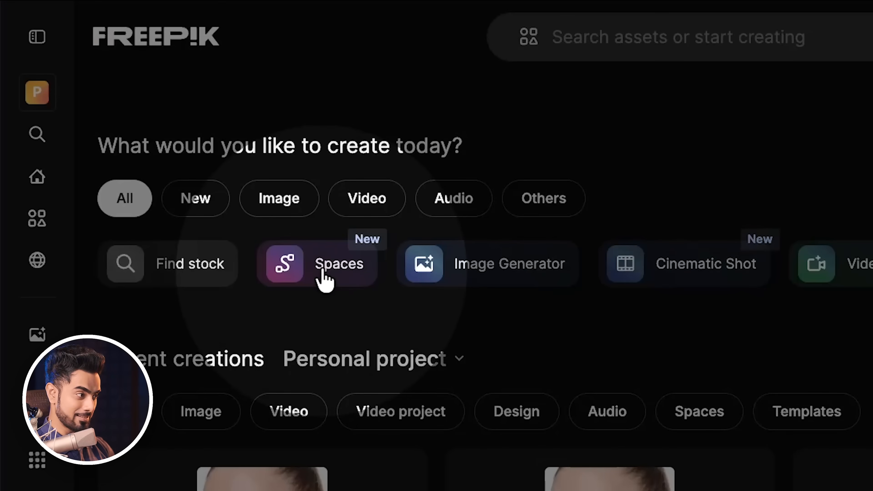
Open Freepik Spaces and browse its templates.
click(323, 272)
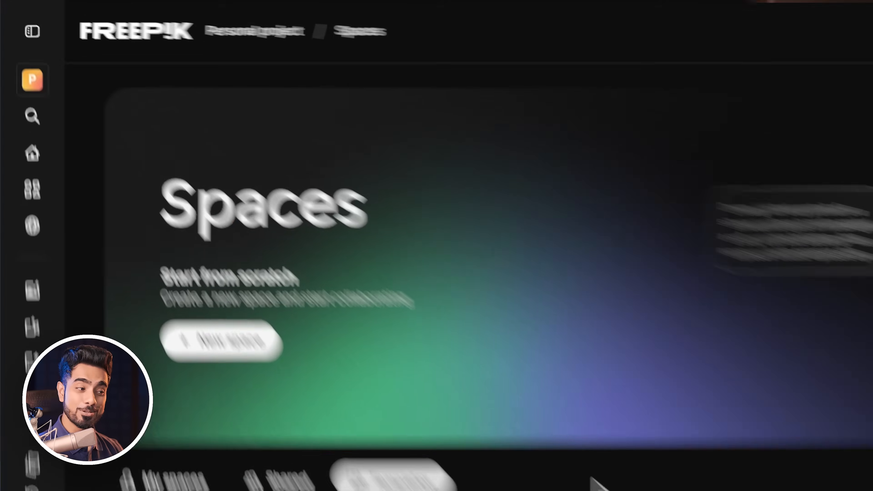
scroll(390, 315, down, 10)
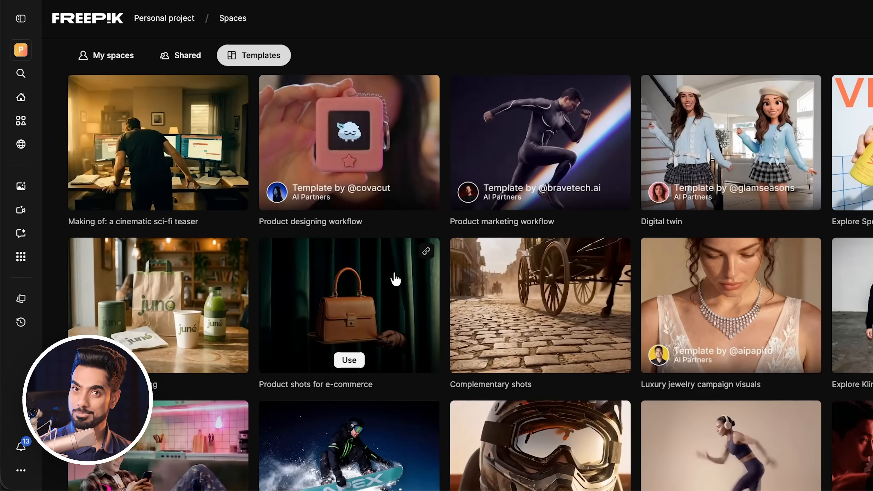
scroll(394, 277, up, 15)
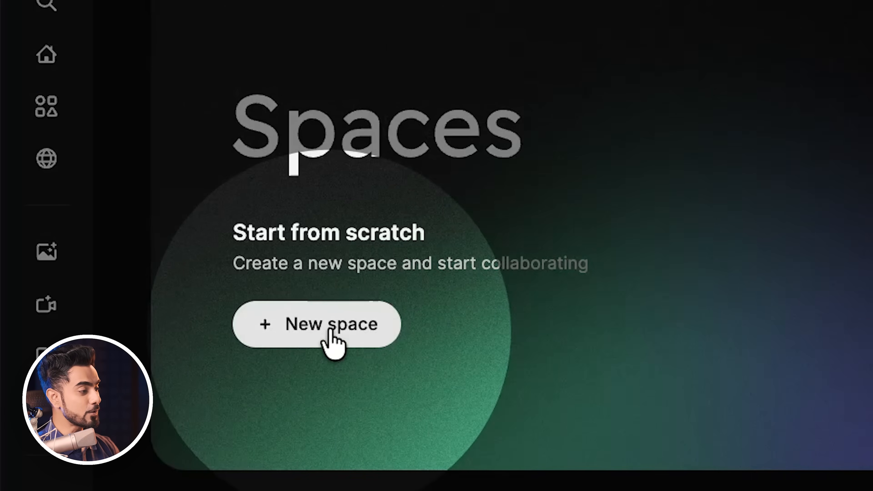
Create a new space and add the Example 9 - For Retouch Cropped.jpg portrait as a media node.
click(151, 222)
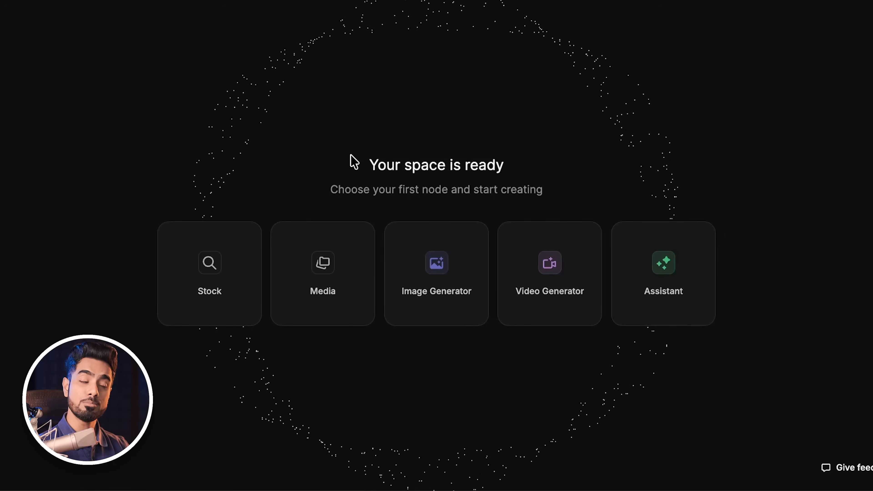
click(322, 264)
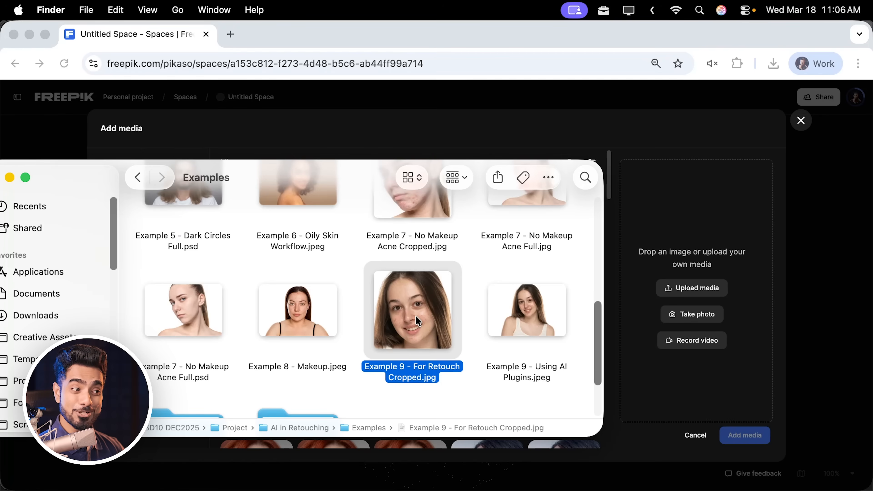
drag(415, 310, 721, 268)
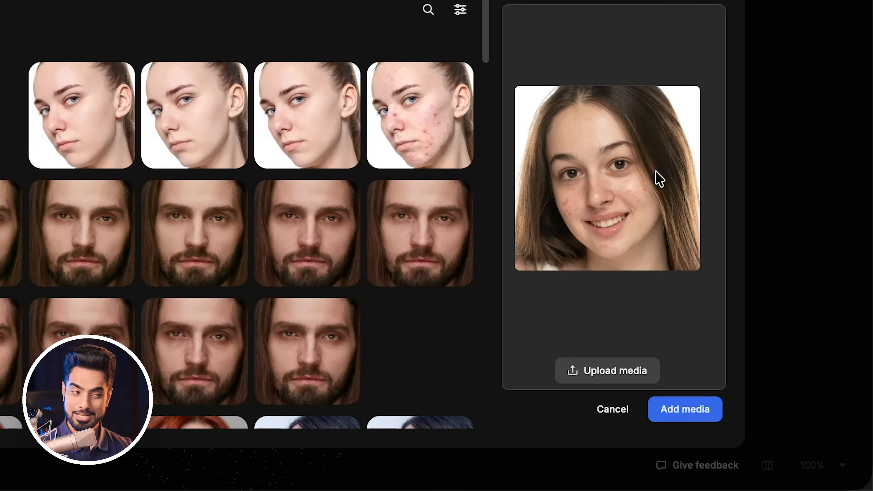
click(686, 417)
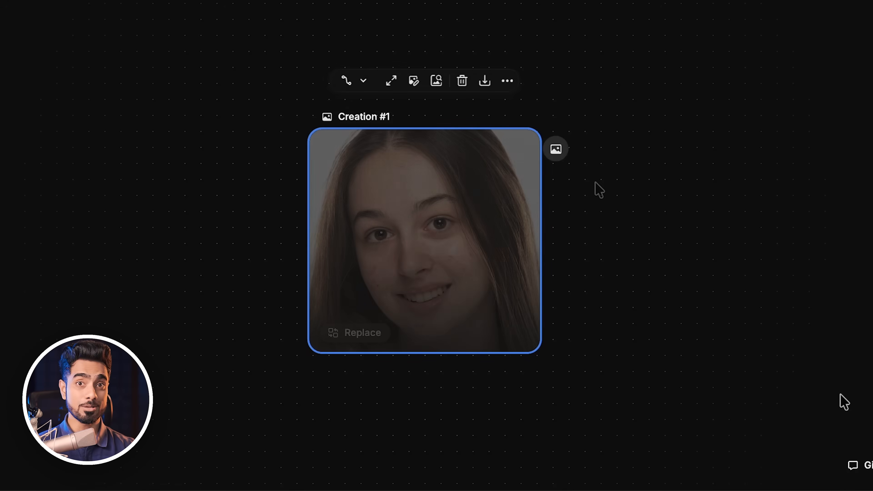
click(602, 191)
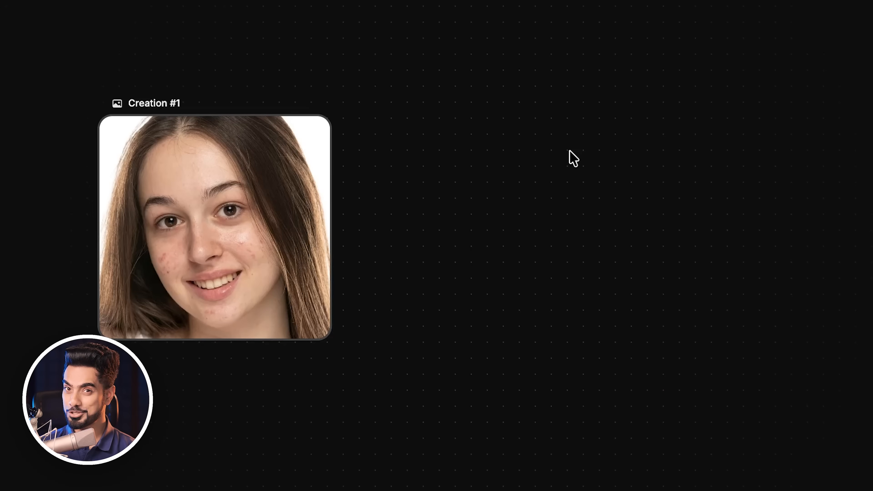
Add an Image Generator node and set its model to Google Nano Banana Pro.
double_click(597, 113)
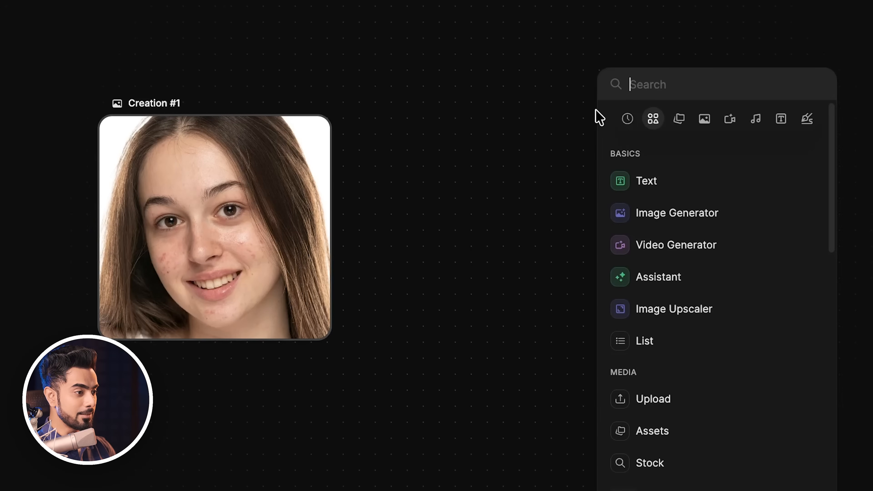
click(680, 220)
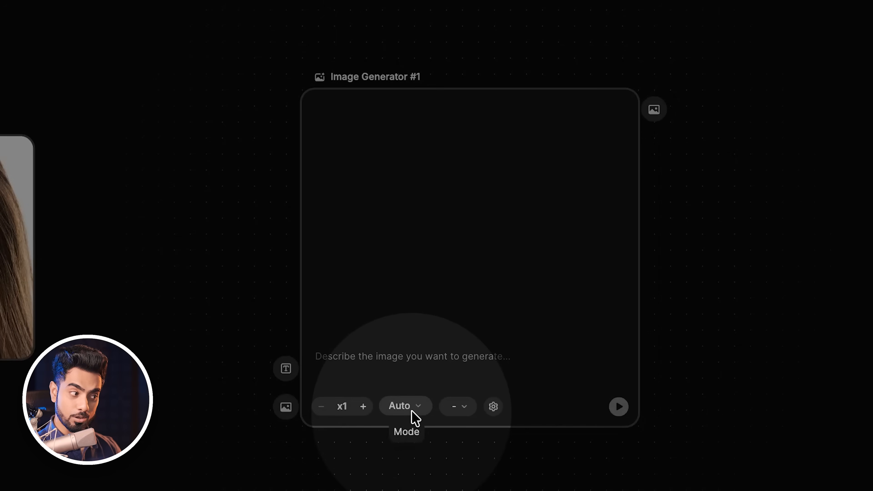
click(413, 410)
text(Google)
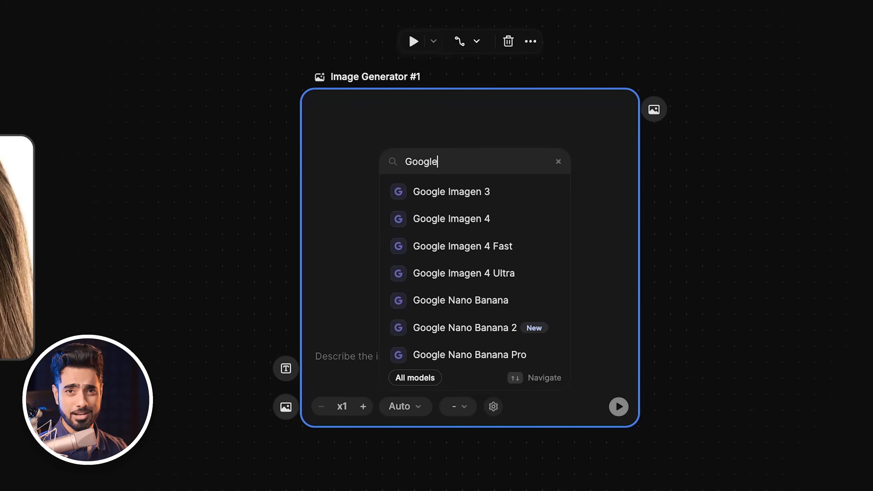
click(469, 355)
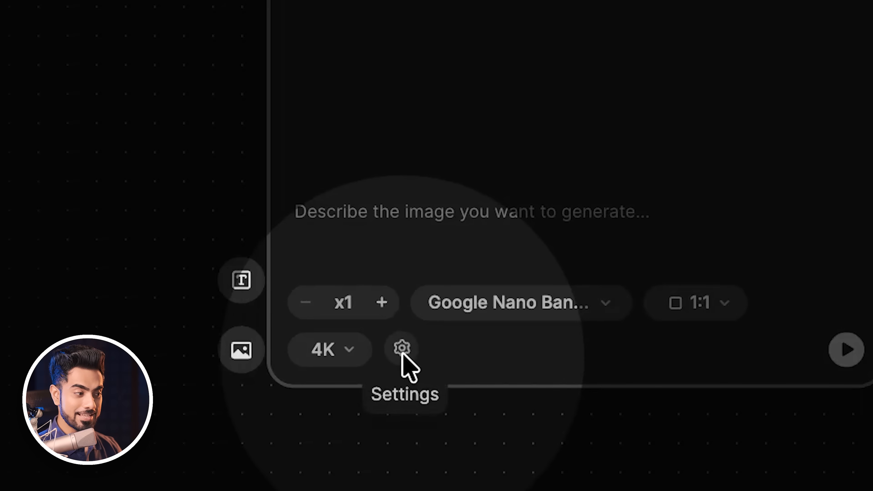
In the generator settings, set the resolution to 2K and toggle the unlimited-generation option.
click(402, 355)
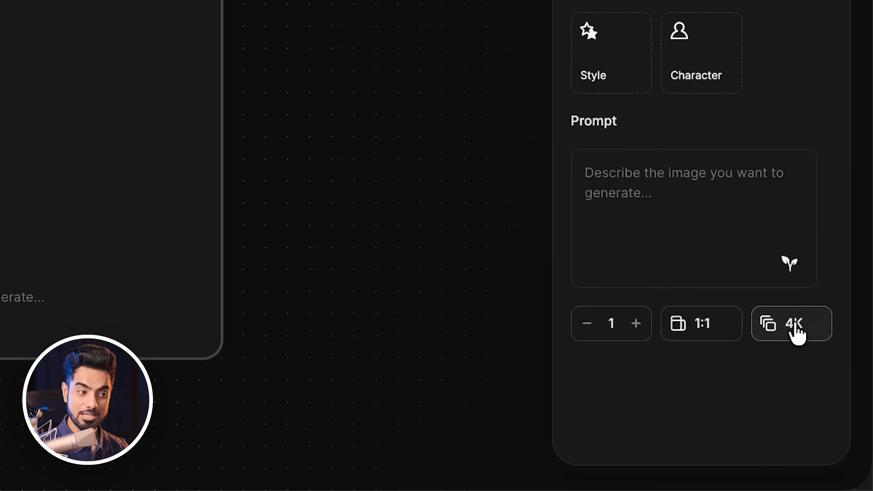
click(794, 330)
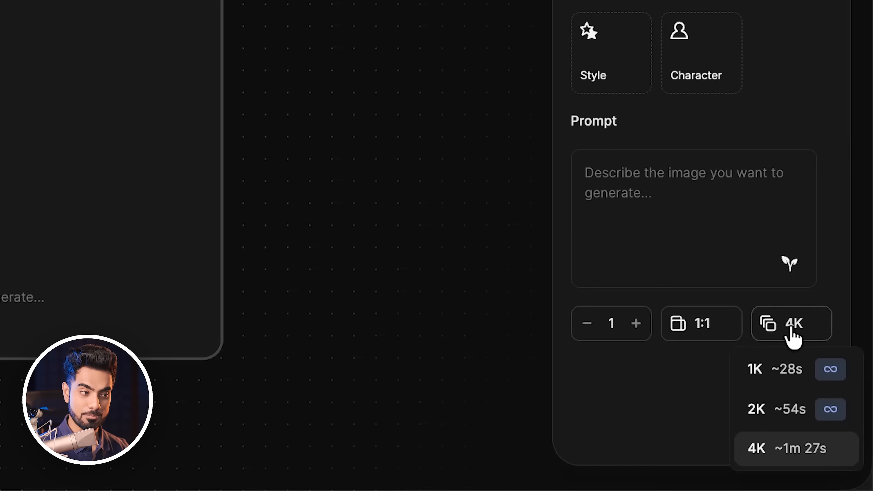
click(784, 409)
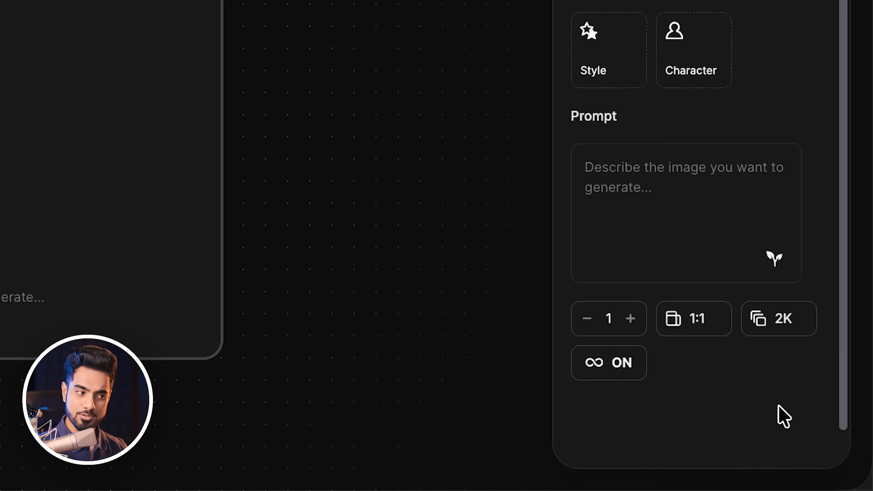
click(617, 371)
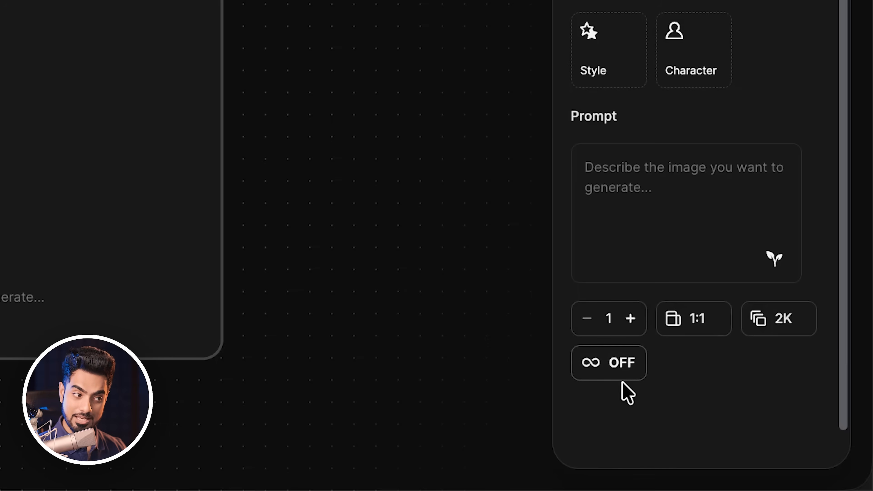
click(621, 376)
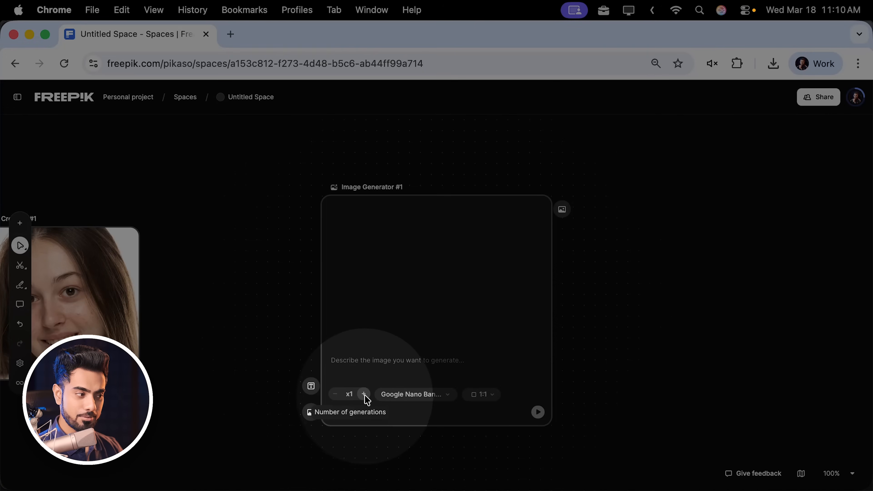
Increase the generator's image count to x3 and keep the 1:1 aspect ratio.
click(363, 394)
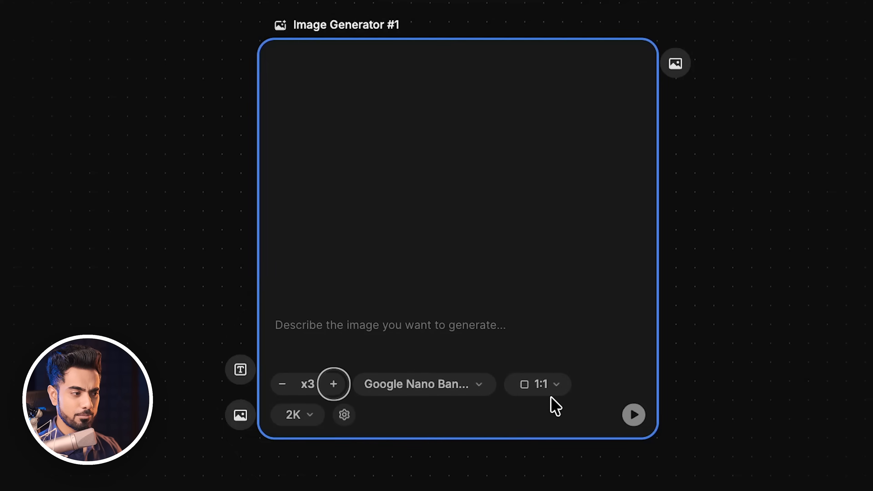
click(542, 392)
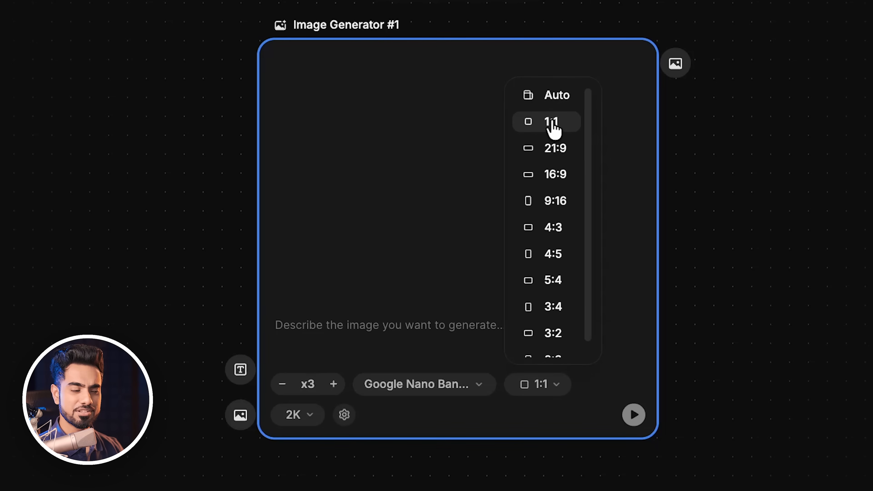
click(796, 174)
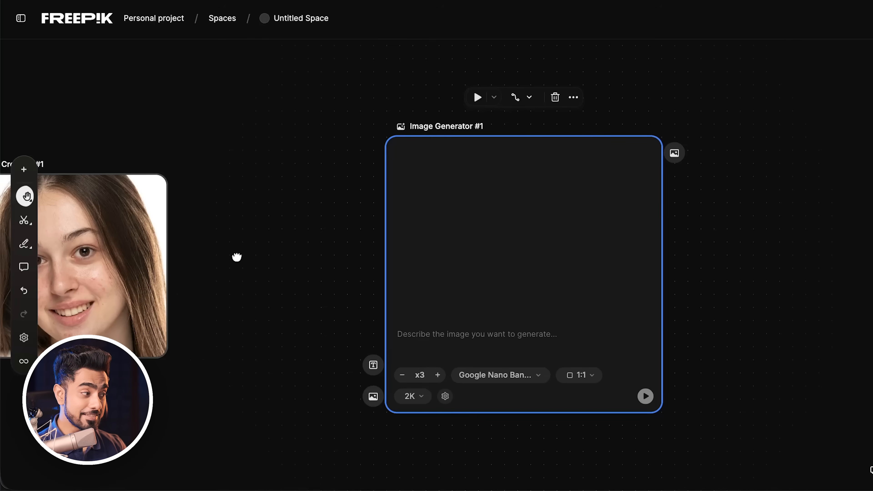
Add an Assistant node and paste the prompt asking it to analyze this image and write a detailed high-end skin retouching prompt.
scroll(235, 256, left, 3)
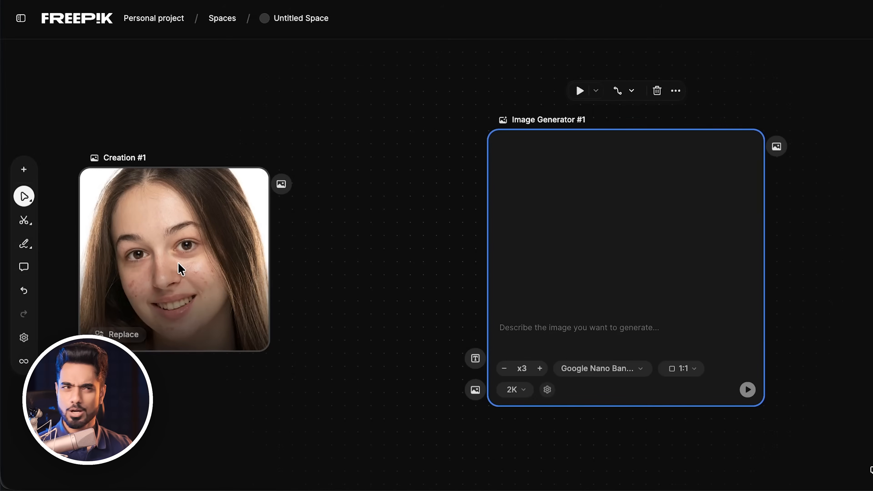
drag(598, 192, 719, 198)
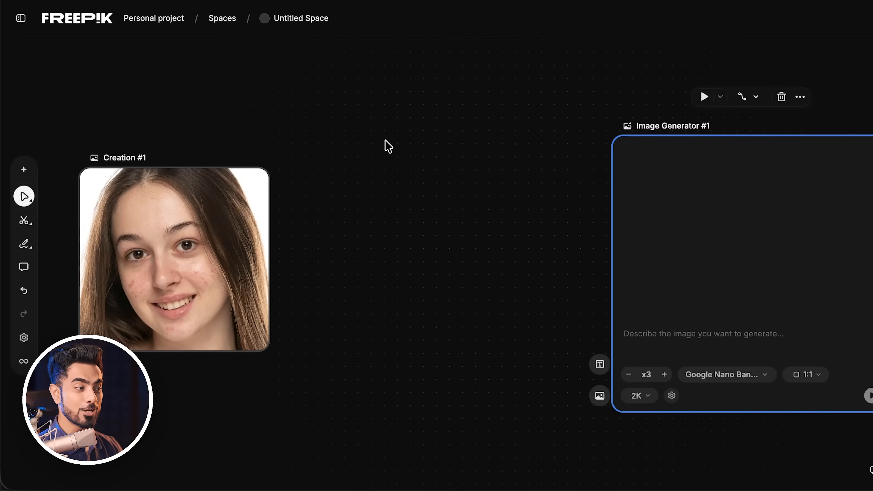
double_click(387, 146)
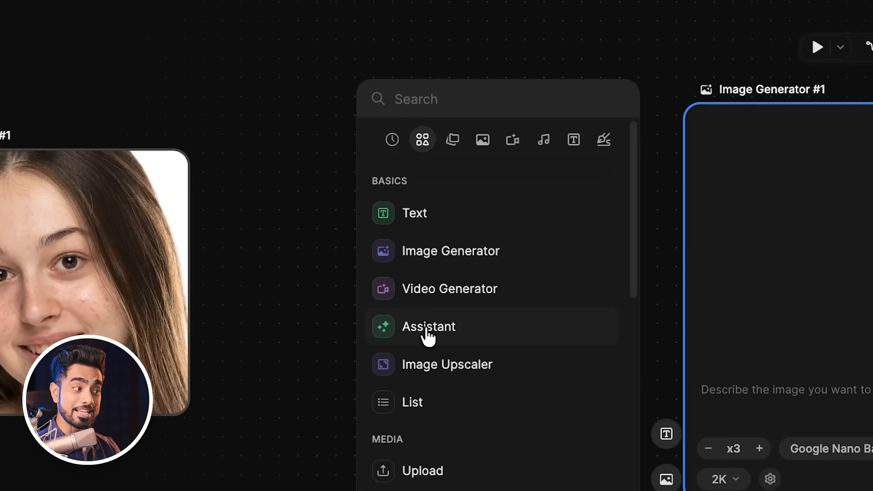
click(429, 326)
drag(517, 141, 390, 81)
click(290, 135)
text(Analyze this image and write a detailed prompt specifically made for this image to perform a professional high-end skin retouching.)
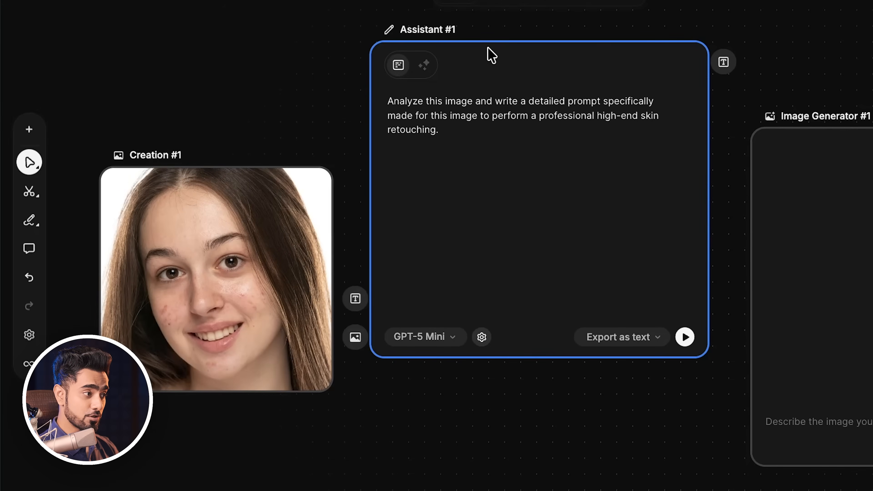
drag(491, 55, 520, 53)
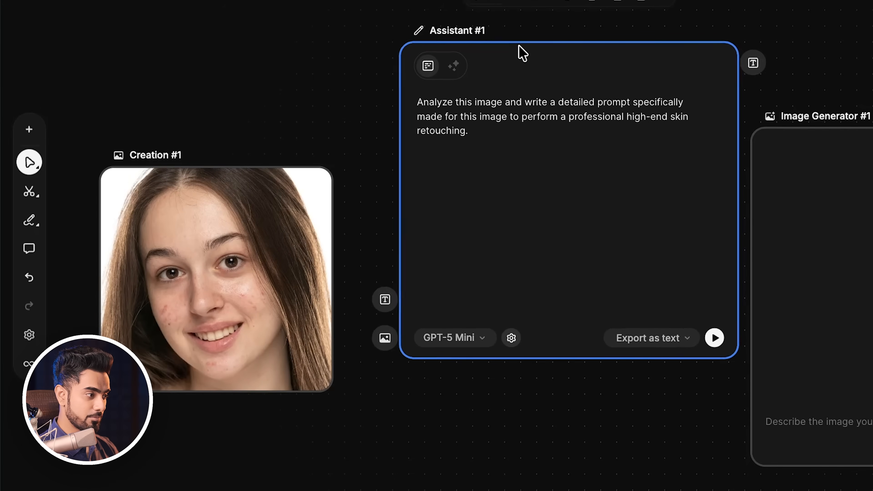
Connect the portrait to the Assistant's image input and the Assistant's text output to the Image Generator's prompt input.
click(282, 305)
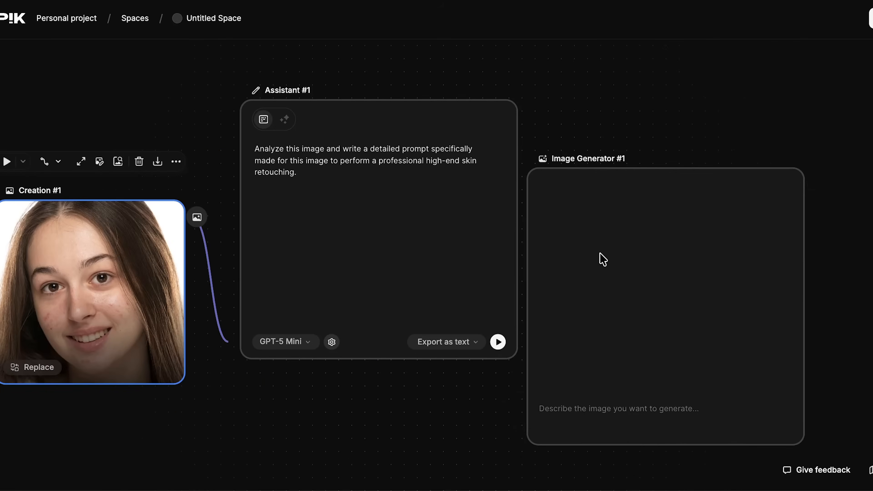
drag(855, 238, 872, 187)
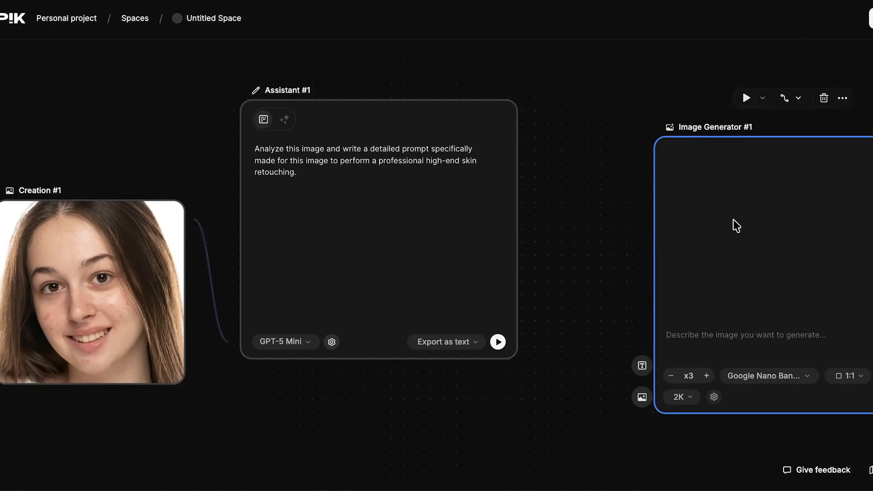
drag(454, 215, 493, 204)
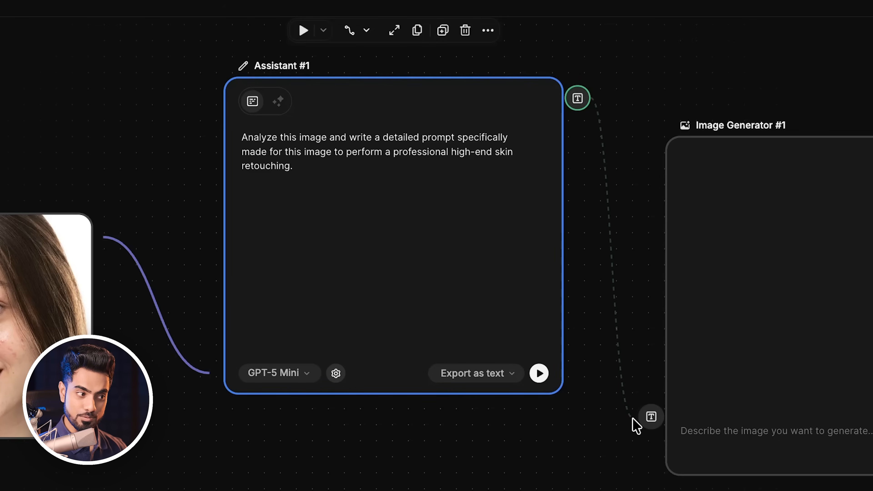
drag(646, 420, 650, 416)
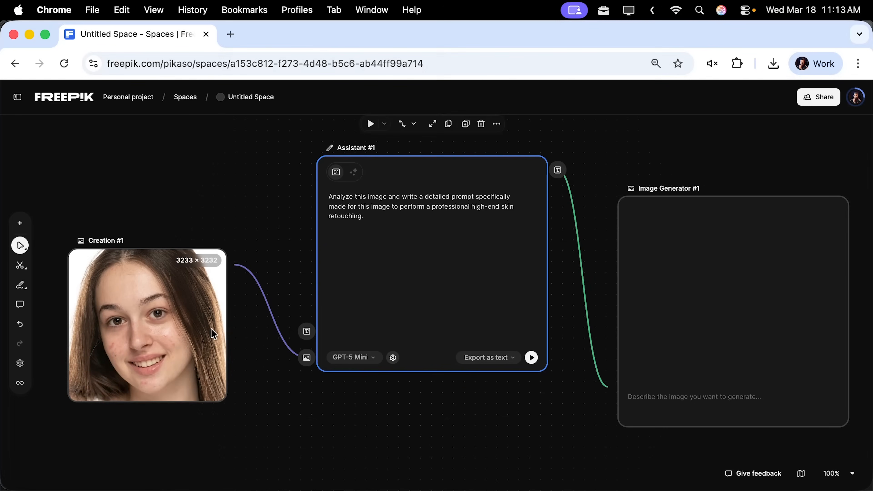
Connect the portrait node to the Image Generator's reference image input.
drag(237, 263, 283, 403)
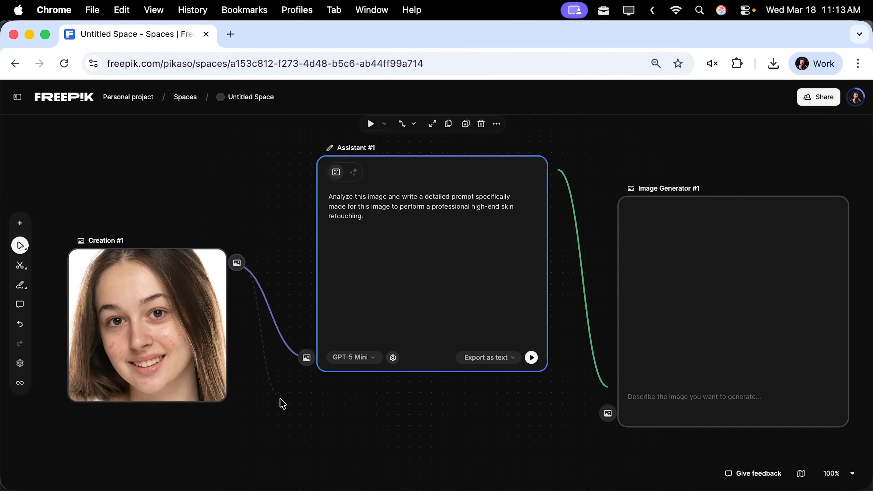
drag(371, 471, 495, 470)
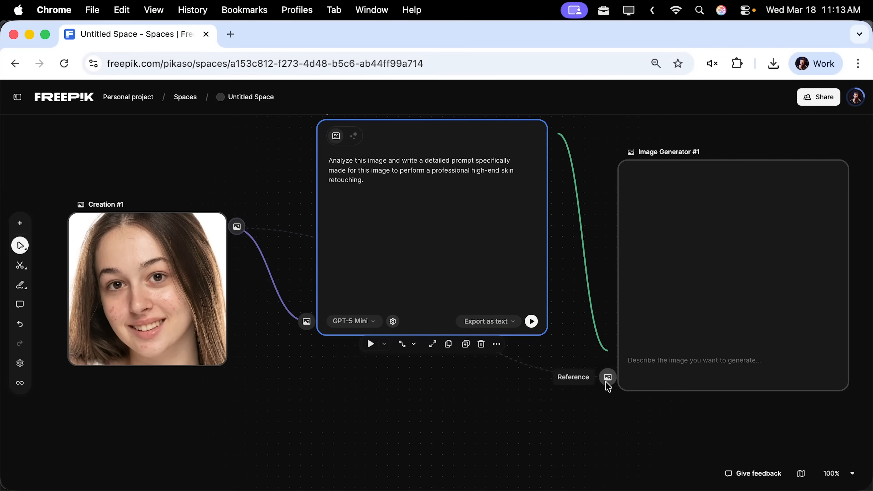
drag(607, 386, 607, 378)
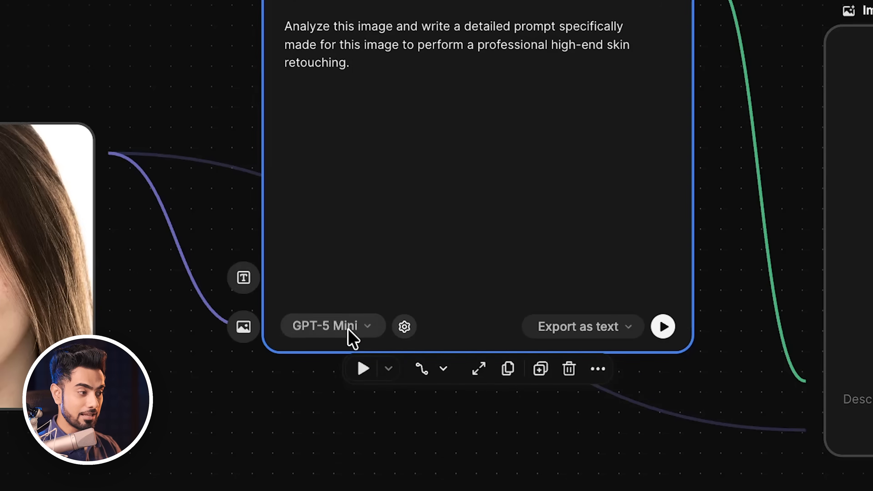
Try switching the Assistant's model to GPT-5.2, then reload the page.
click(346, 326)
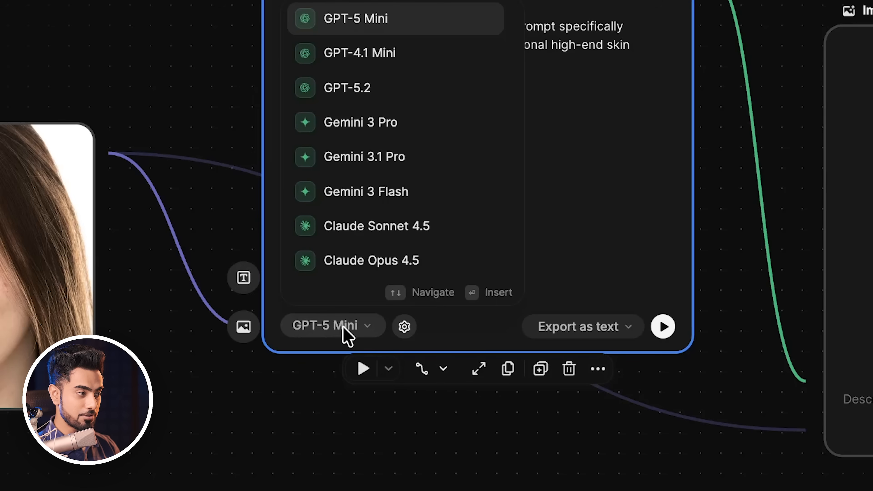
click(376, 100)
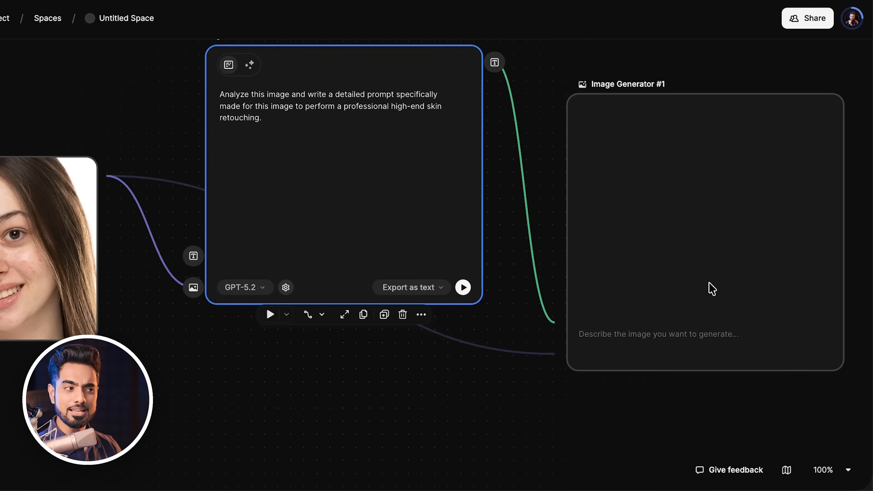
mouse_move(708, 234)
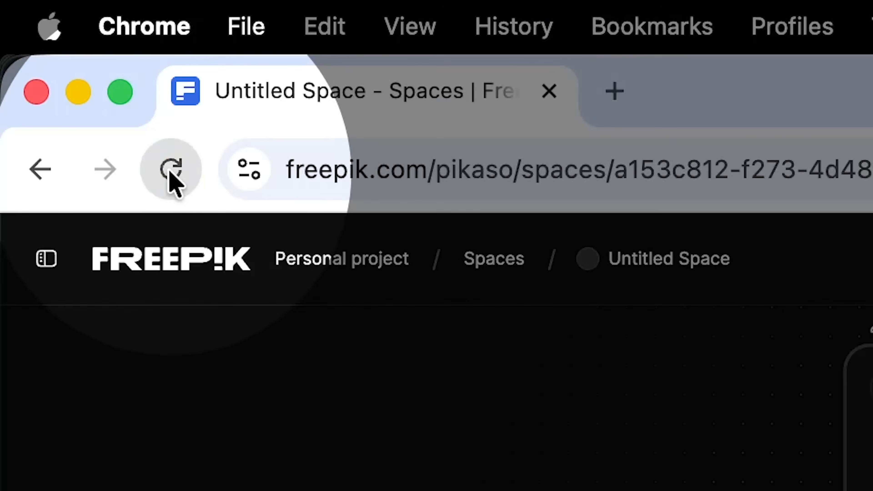
click(65, 63)
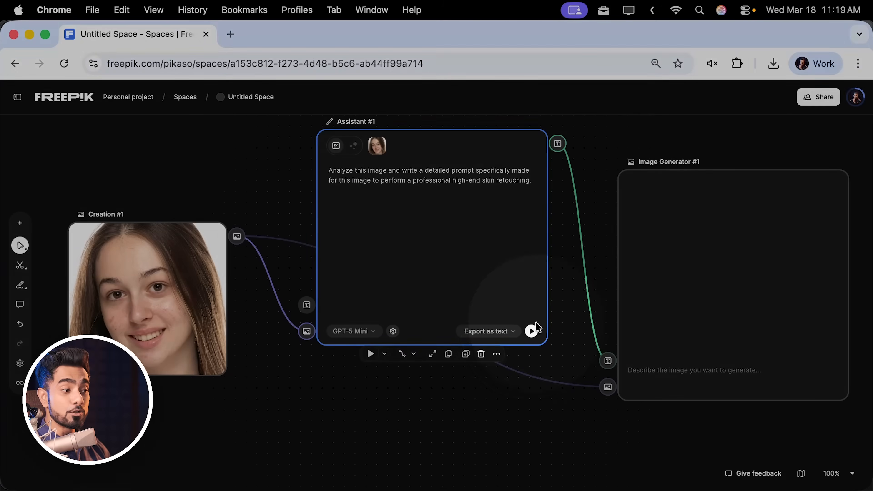
Run the Assistant node to generate the retouching prompt.
mouse_move(531, 330)
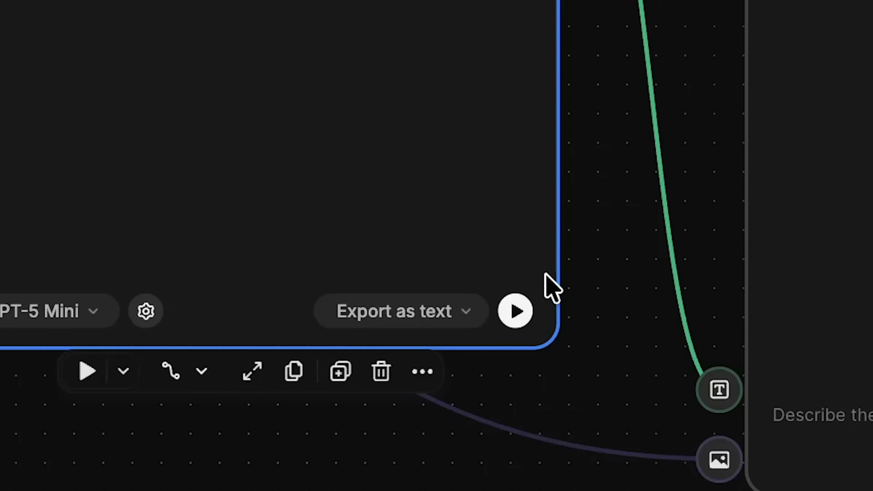
click(515, 312)
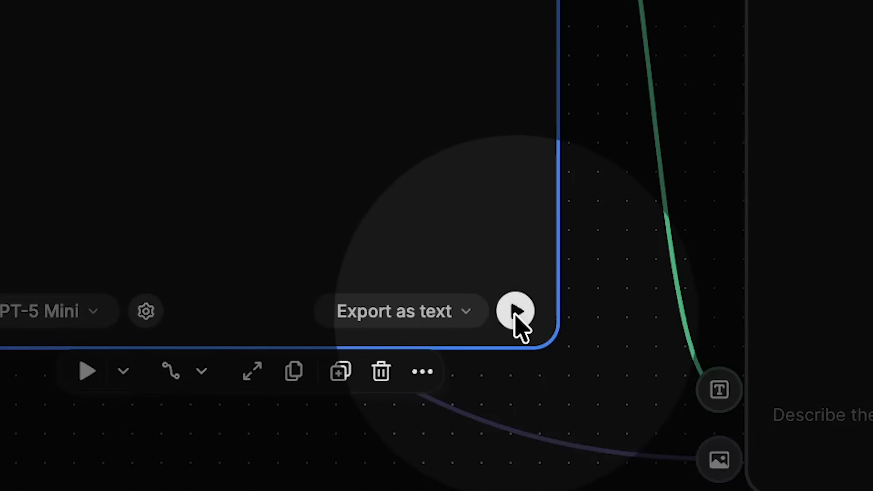
Run the workflow from the Assistant node to generate the retouched portrait and open the output for viewing.
click(590, 263)
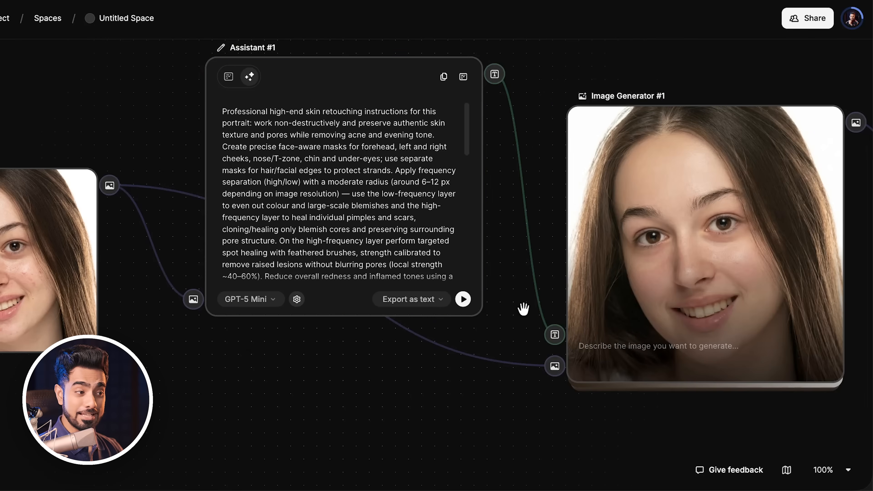
drag(523, 308, 350, 343)
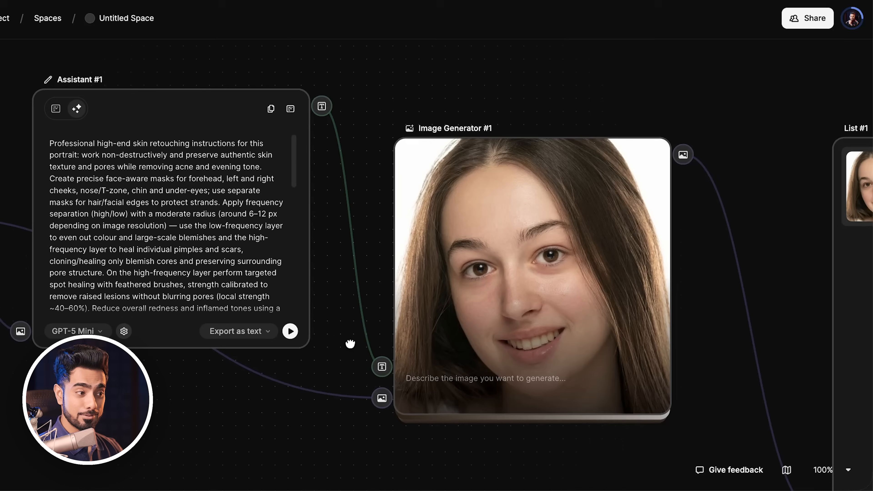
drag(697, 297, 541, 293)
drag(622, 279, 539, 283)
drag(594, 278, 504, 294)
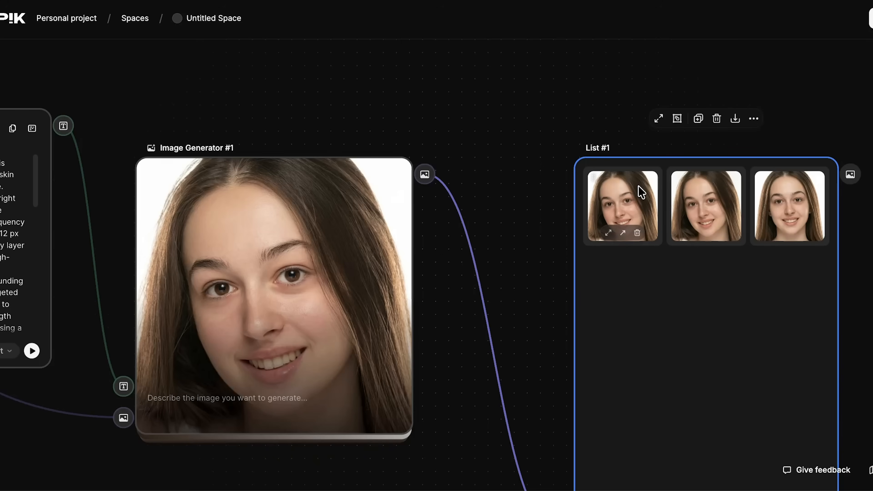
click(639, 191)
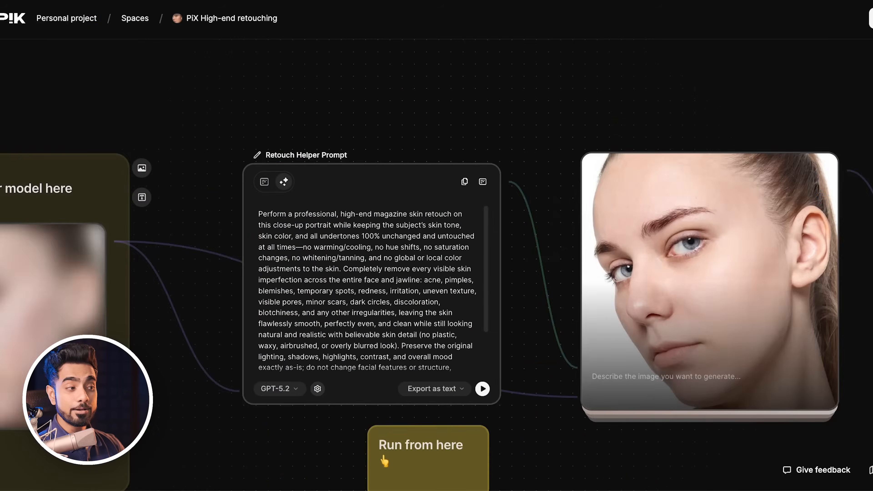
Replace the retouching template's input model photo with the side-view portrait from the media history.
drag(650, 92, 688, 90)
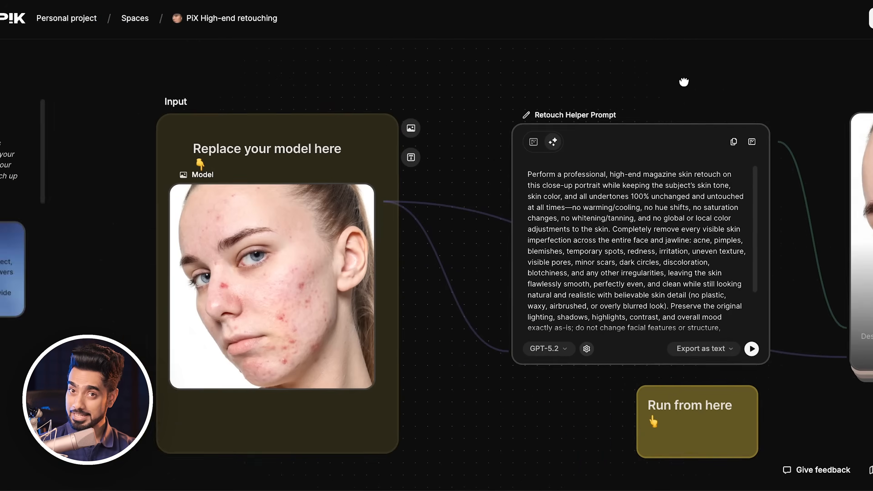
drag(684, 82, 711, 72)
drag(808, 76, 687, 96)
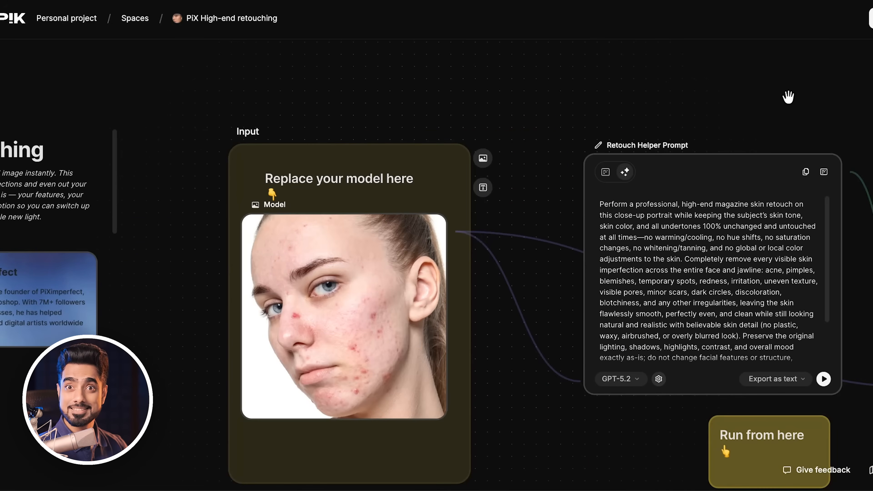
drag(803, 94, 692, 119)
drag(777, 109, 674, 114)
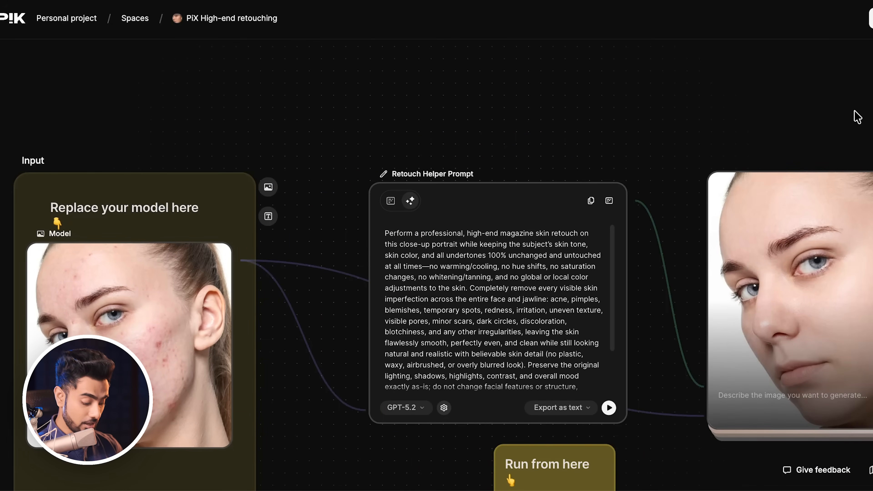
drag(862, 103, 193, 127)
drag(738, 120, 298, 131)
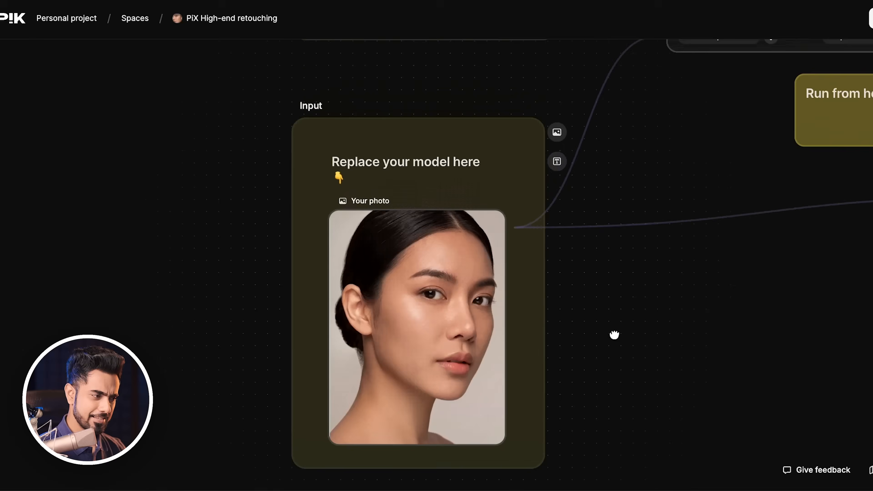
scroll(440, 331, down, 3)
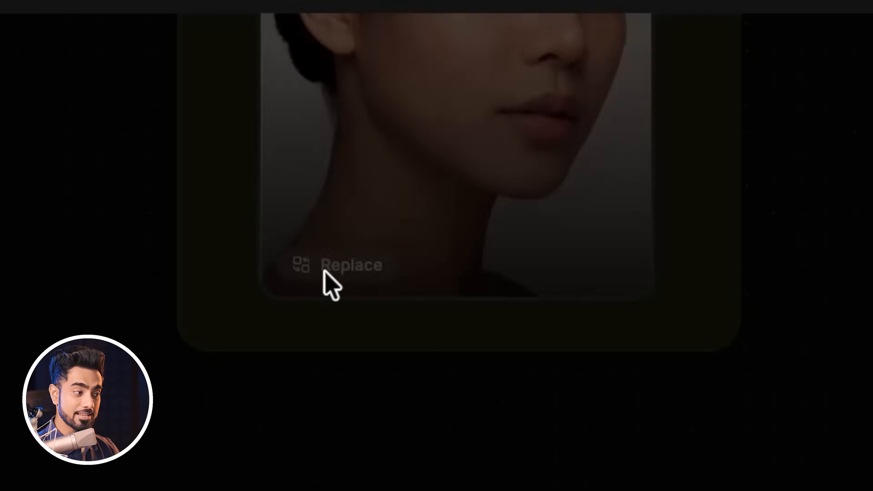
click(325, 271)
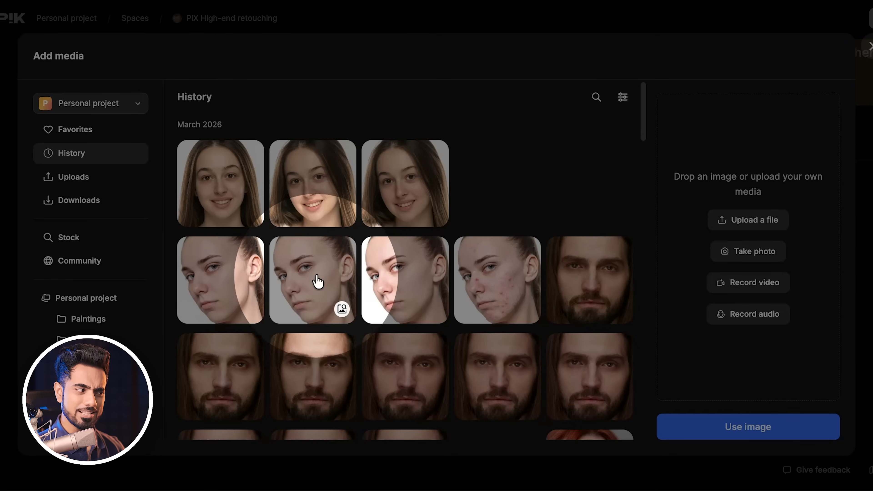
click(318, 282)
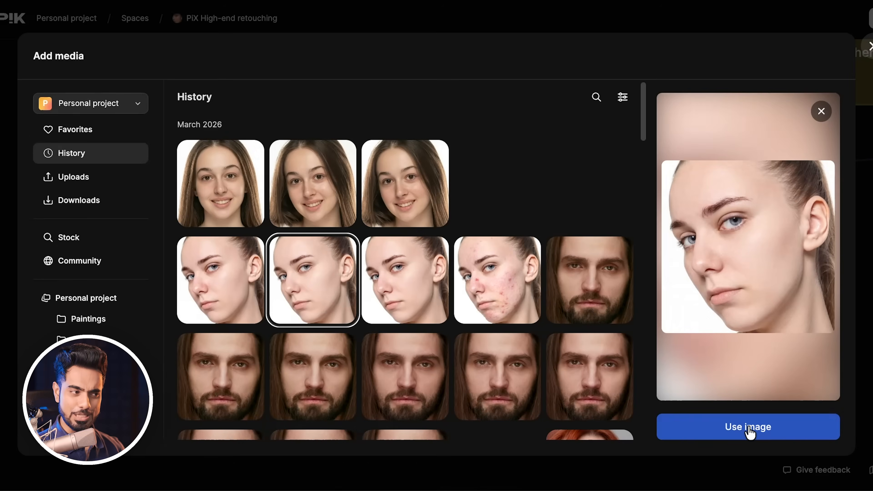
click(749, 426)
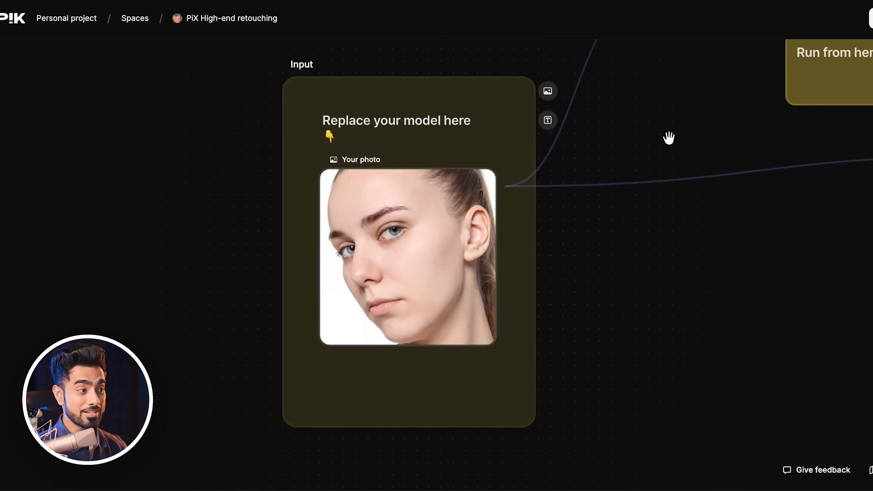
Run the makeup workflow from the Prompt assistant node and browse the generated makeup outputs.
drag(669, 138, 659, 420)
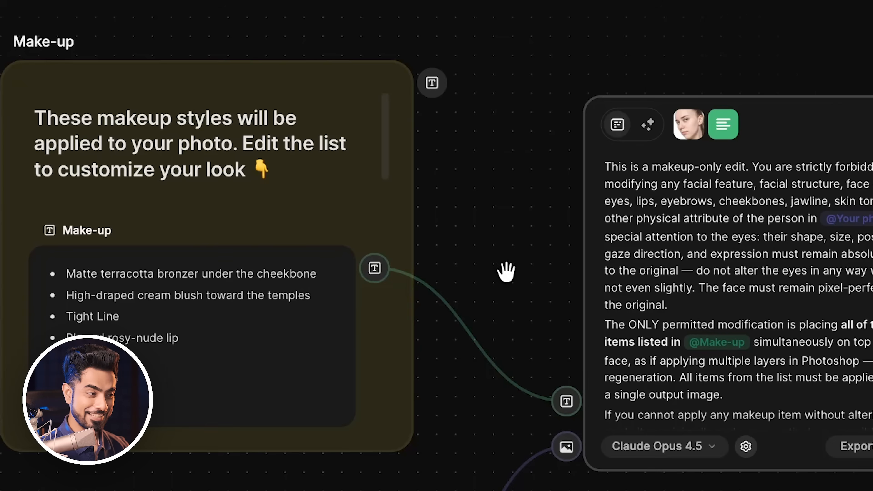
drag(506, 273, 148, 217)
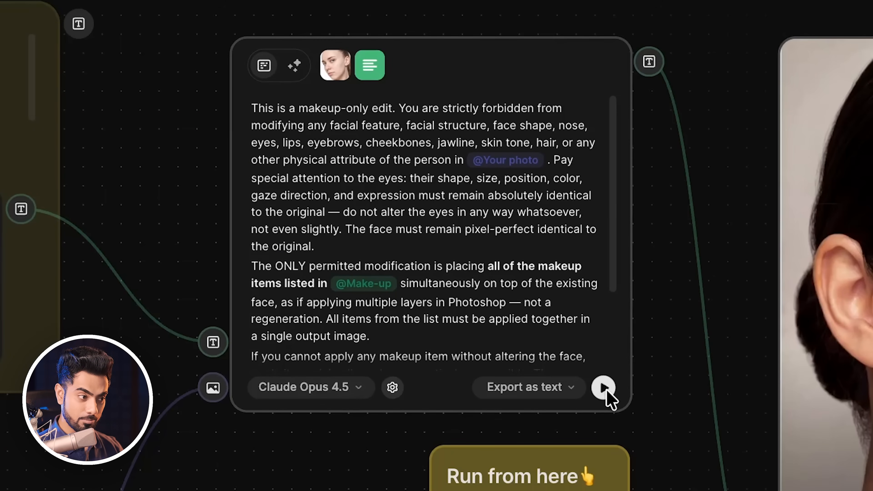
mouse_move(606, 394)
click(665, 356)
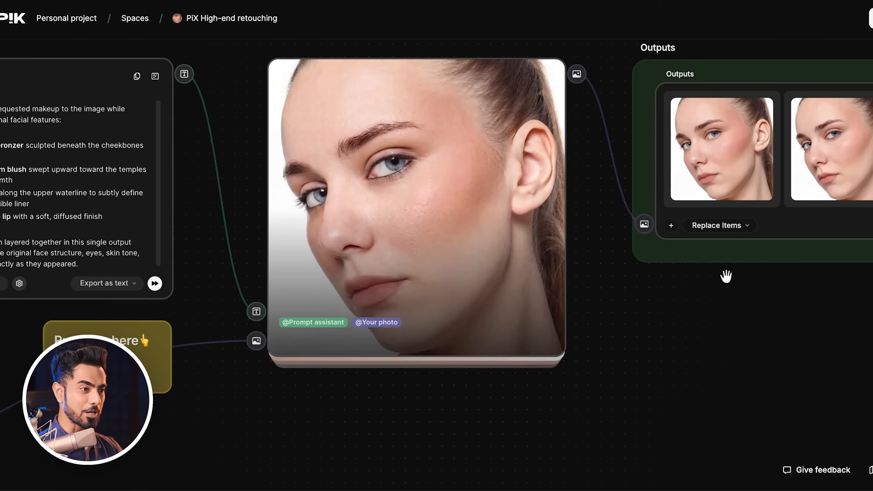
drag(724, 273, 575, 341)
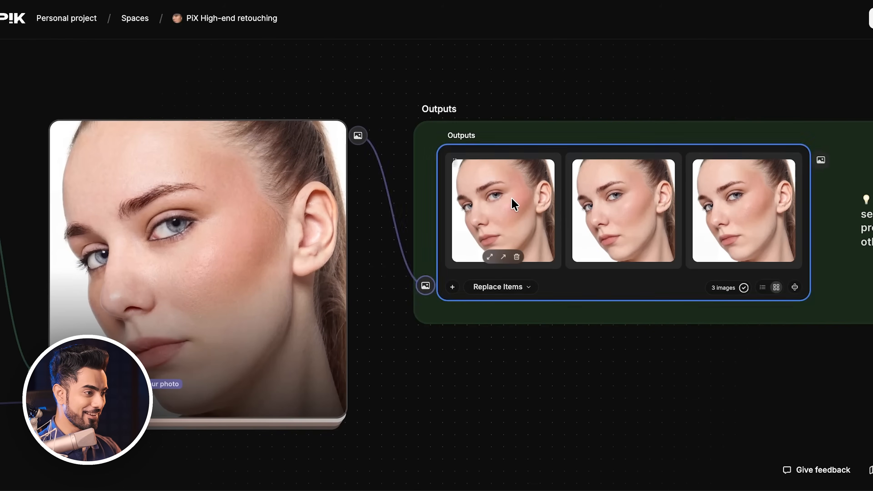
click(512, 202)
key(Right)
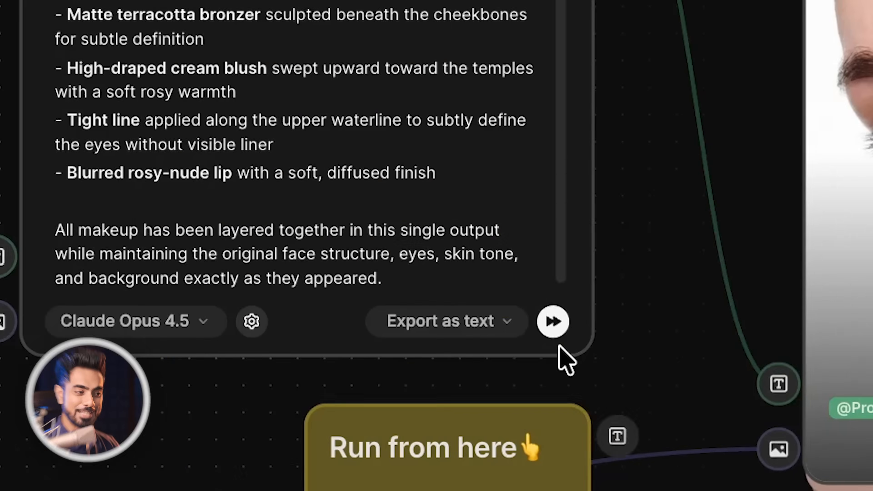
Run the makeup workflow again from the Prompt assistant node and open the newly generated output.
click(562, 307)
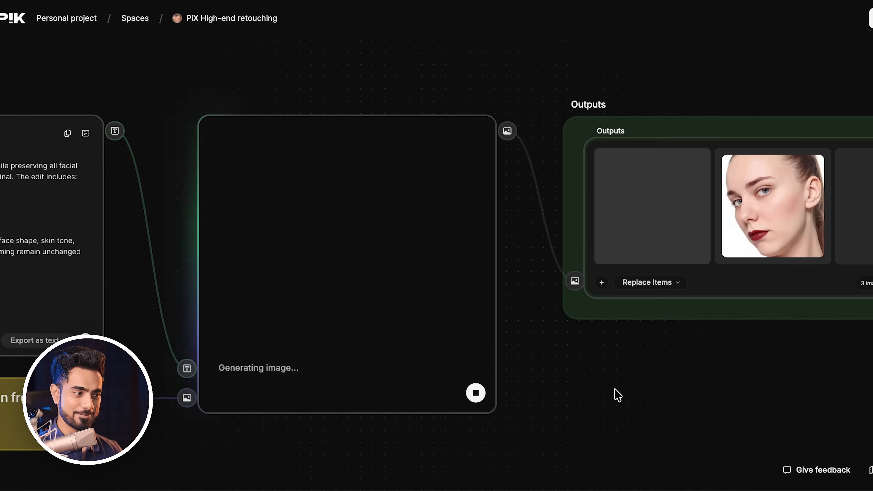
drag(597, 361, 421, 360)
click(473, 199)
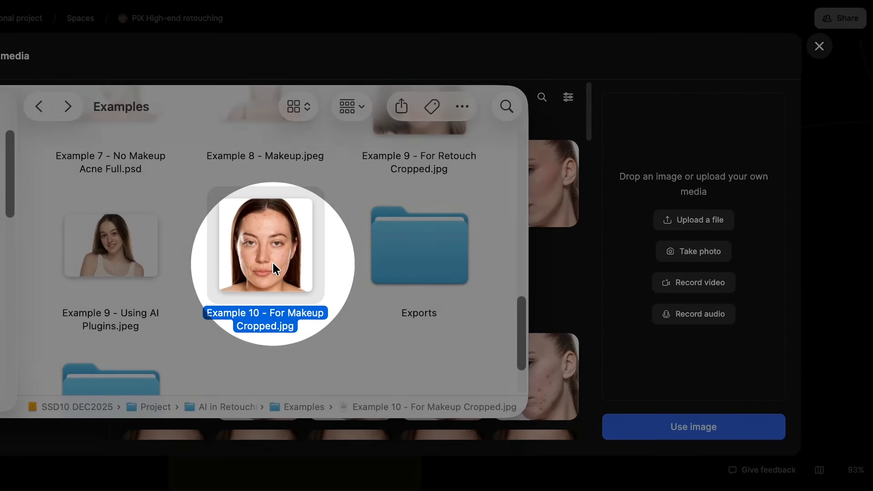
Replace the input photo with the frontal portrait of a woman from the media history.
drag(272, 262, 697, 246)
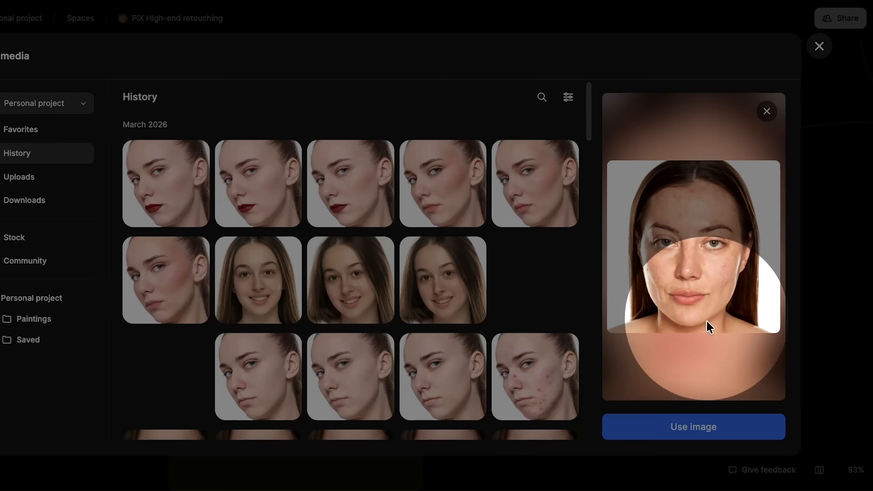
click(707, 434)
Run the workflow from the Prompt assistant node onward using Run from here on the new photo.
scroll(476, 371, up, 5)
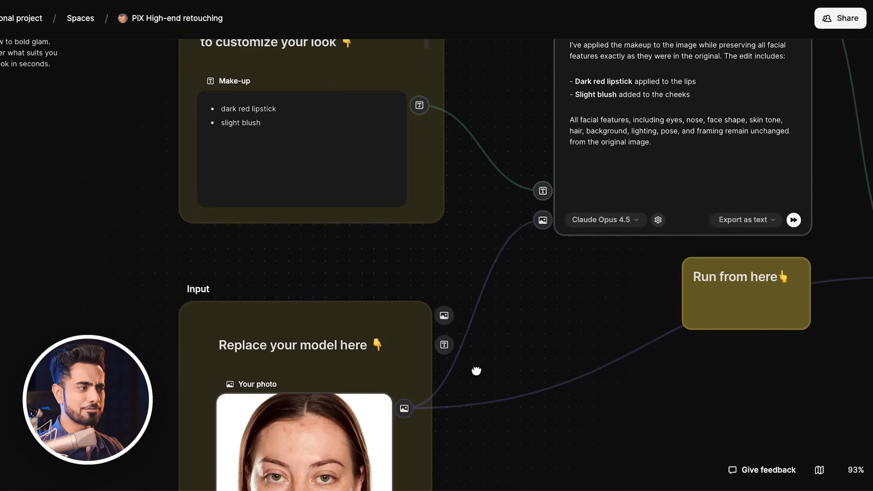
drag(476, 371, 477, 452)
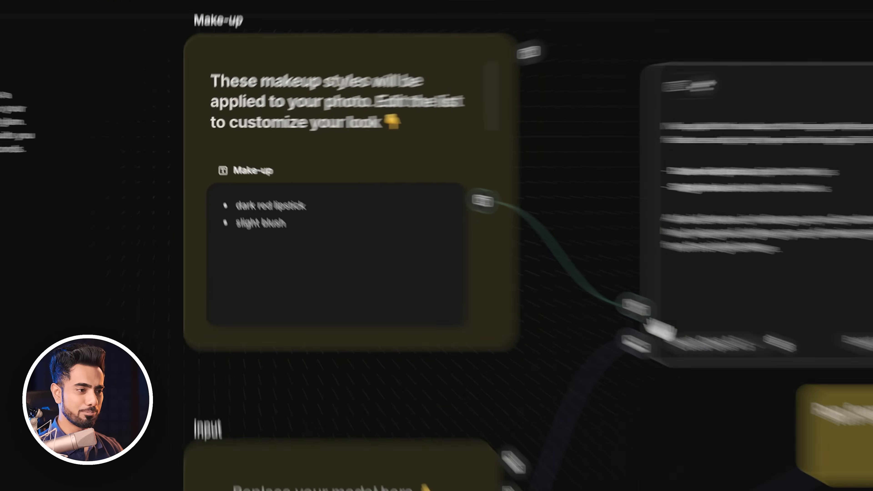
drag(543, 272, 328, 235)
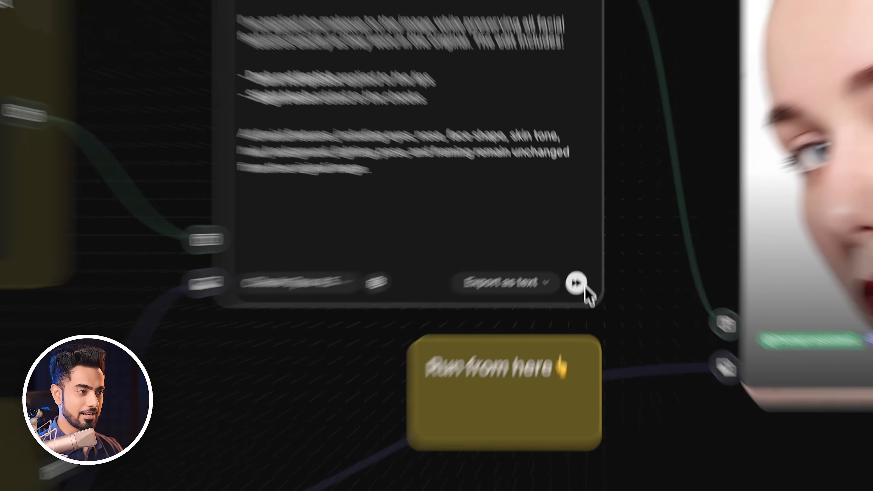
mouse_move(582, 264)
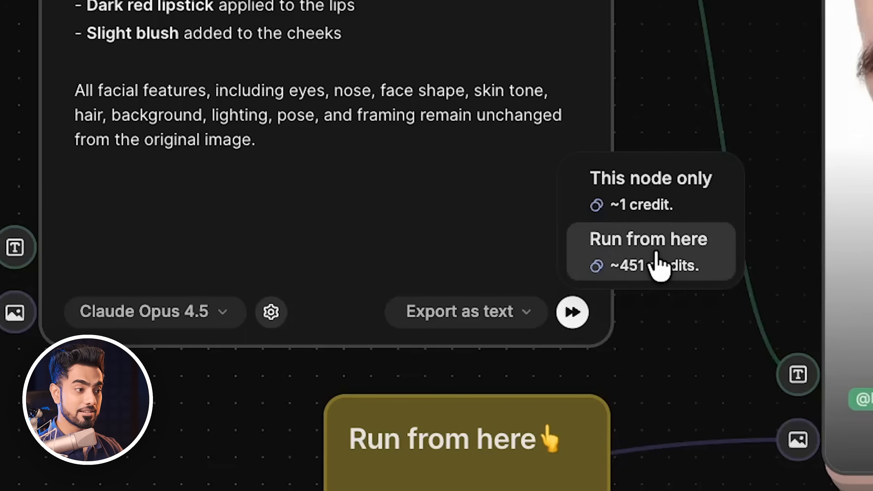
click(615, 234)
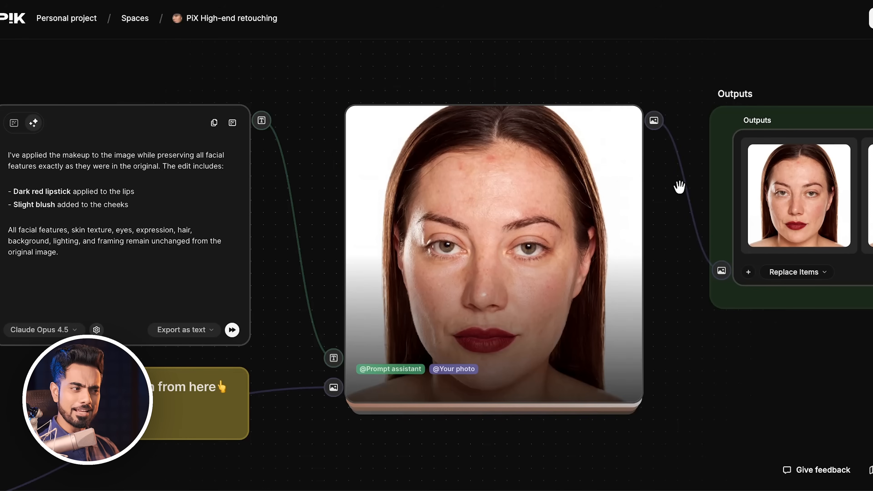
Pan across the space to examine the retouching and makeup results generated for the new photo.
drag(684, 183, 585, 208)
drag(609, 146, 518, 151)
drag(590, 110, 410, 90)
click(427, 219)
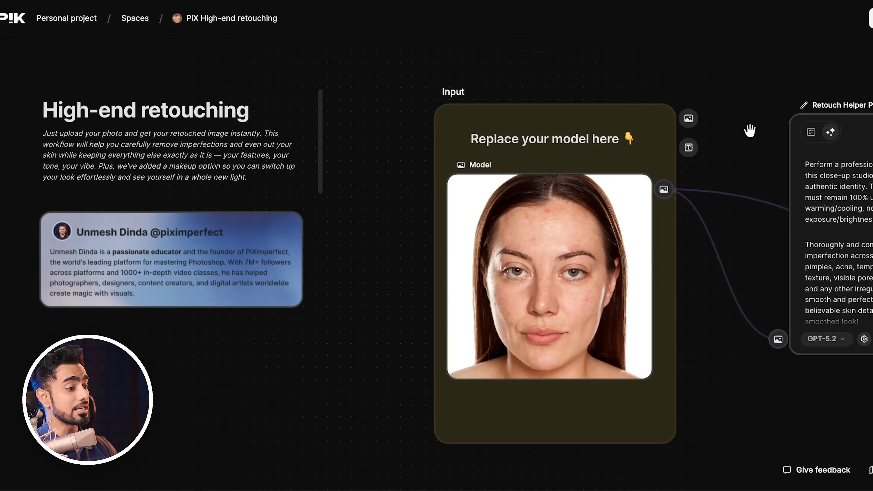
drag(738, 131, 421, 152)
drag(859, 109, 493, 133)
drag(602, 125, 537, 86)
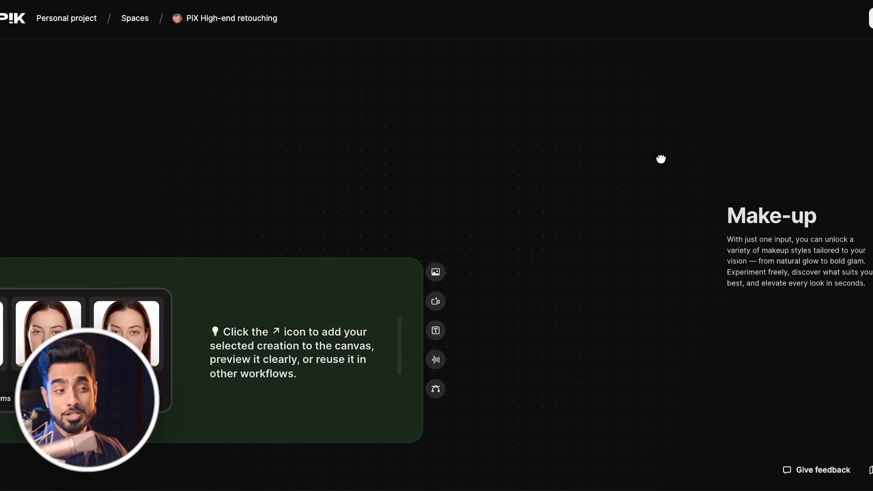
scroll(660, 158, right, 10)
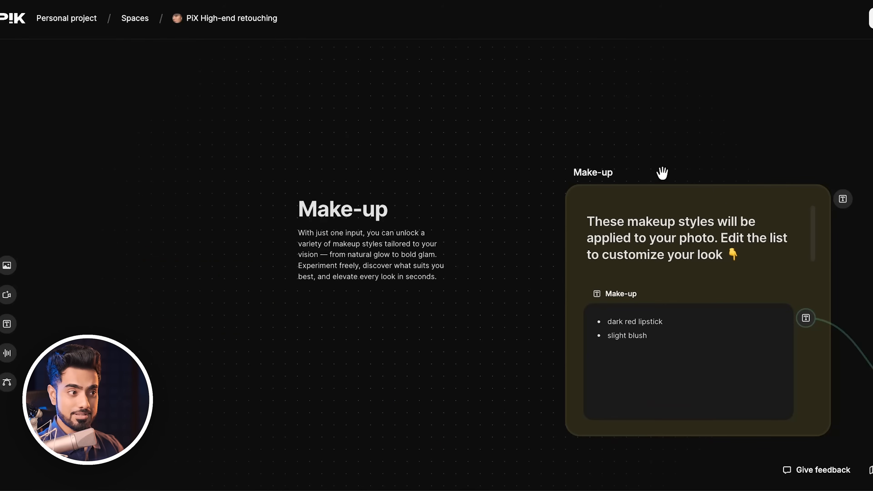
drag(662, 172, 519, 4)
drag(697, 160, 342, 303)
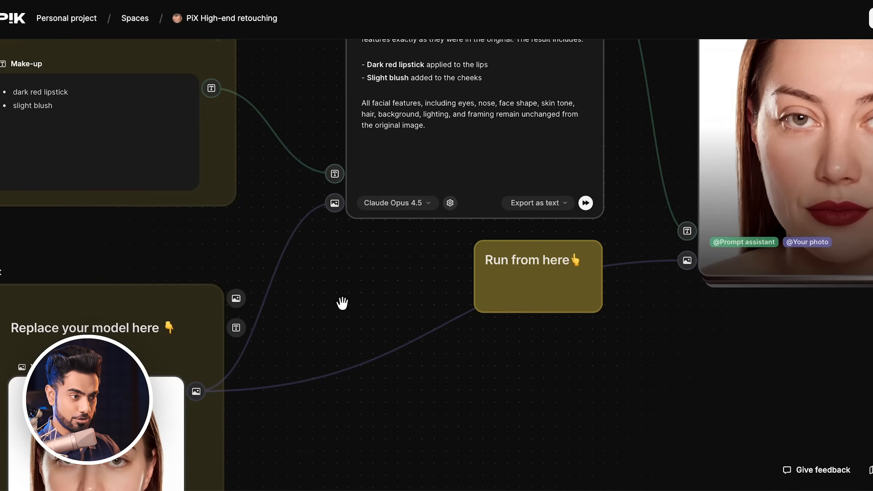
drag(723, 191, 454, 275)
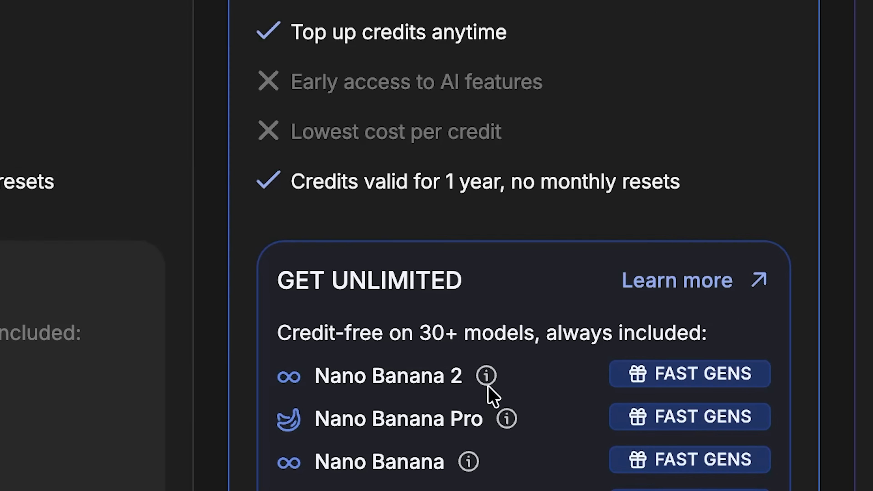
Read the pricing plan's details on unlimited Nano Banana generations.
mouse_move(568, 264)
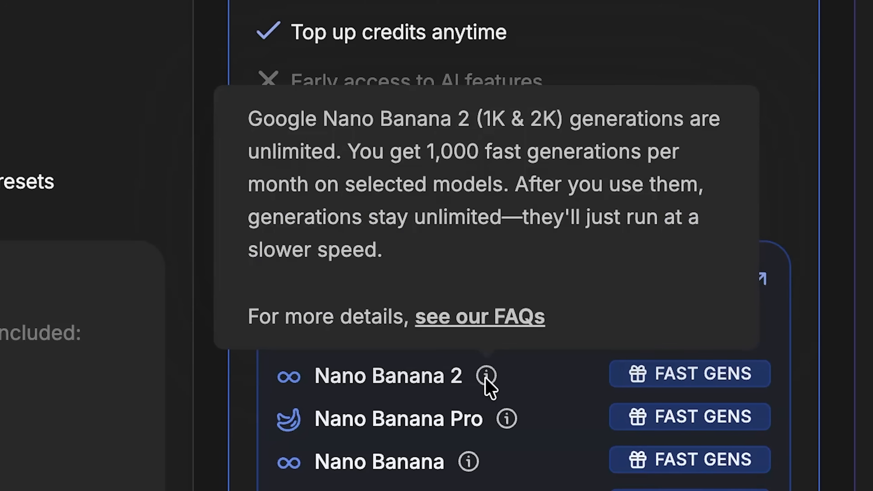
drag(237, 117, 329, 142)
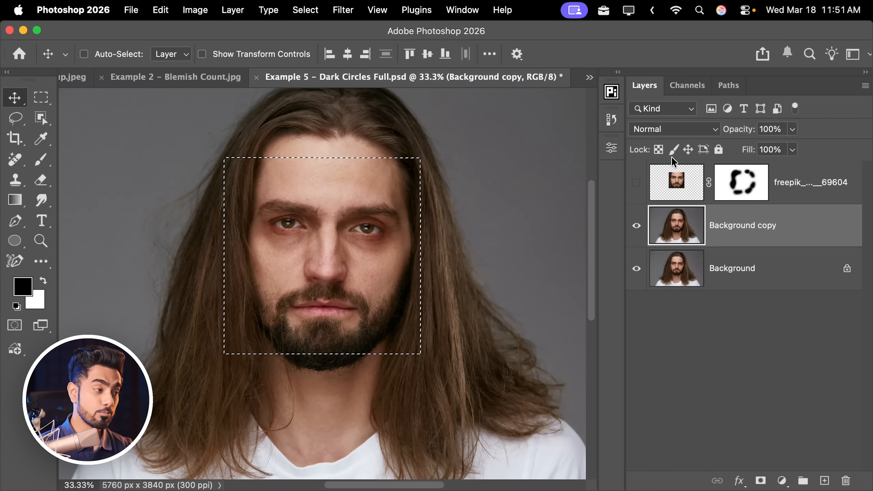
Switch to Photoshop and turn on the top retouched face layer to compare it with the original.
click(640, 179)
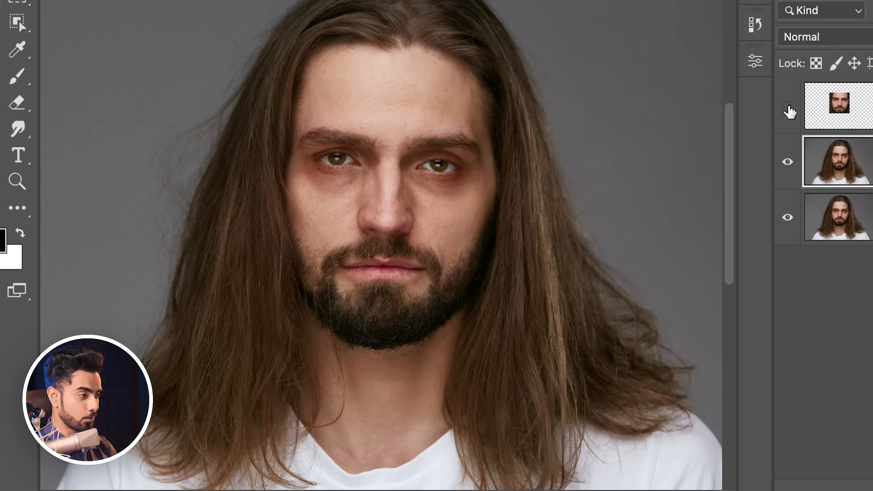
click(787, 106)
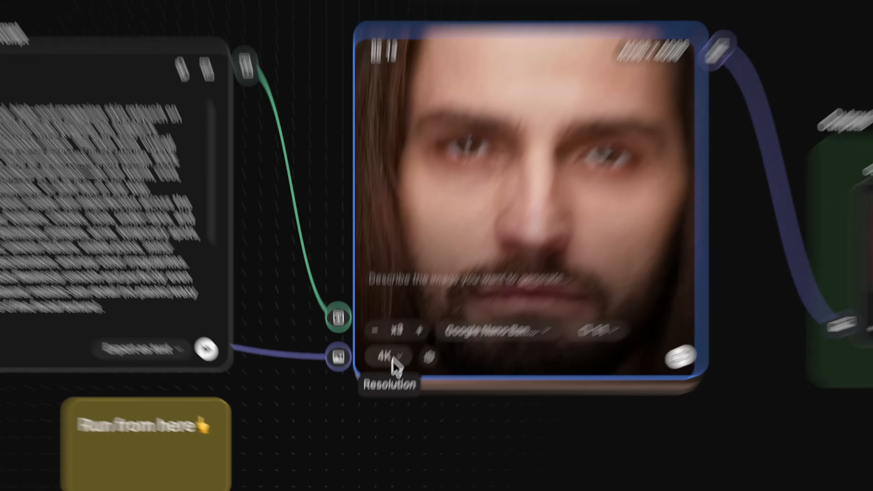
Set the Image Generator's output resolution to 2K.
click(390, 373)
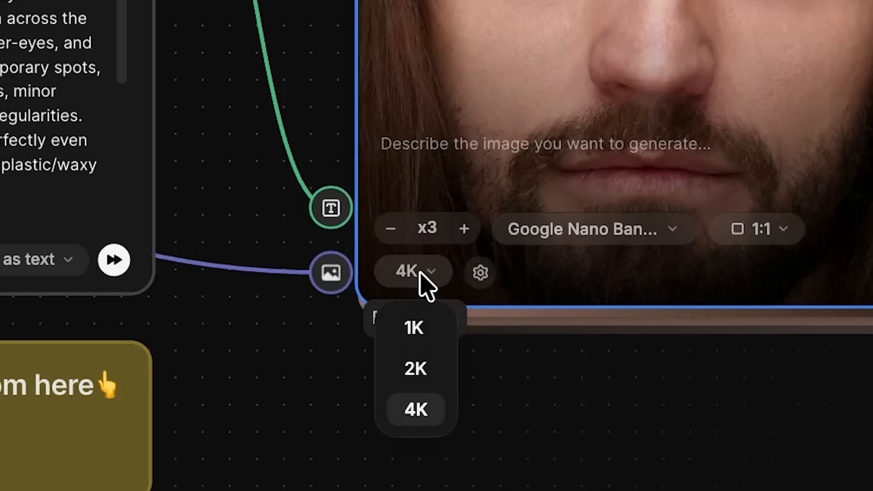
click(417, 370)
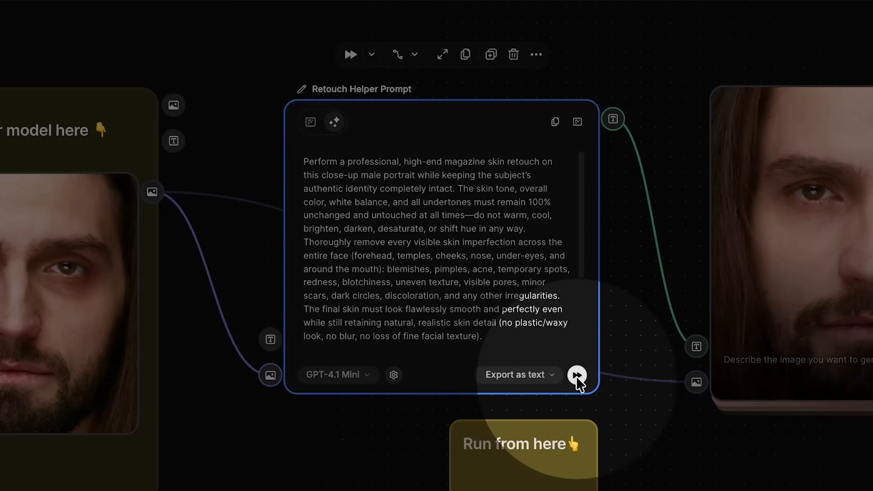
Hide the Freepik AI layer in Photoshop to compare the retouch against the acne original.
click(577, 375)
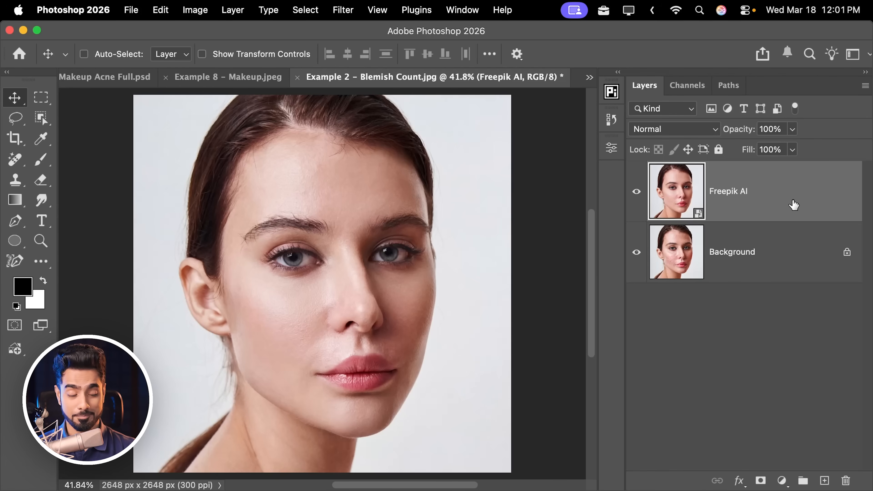
click(636, 191)
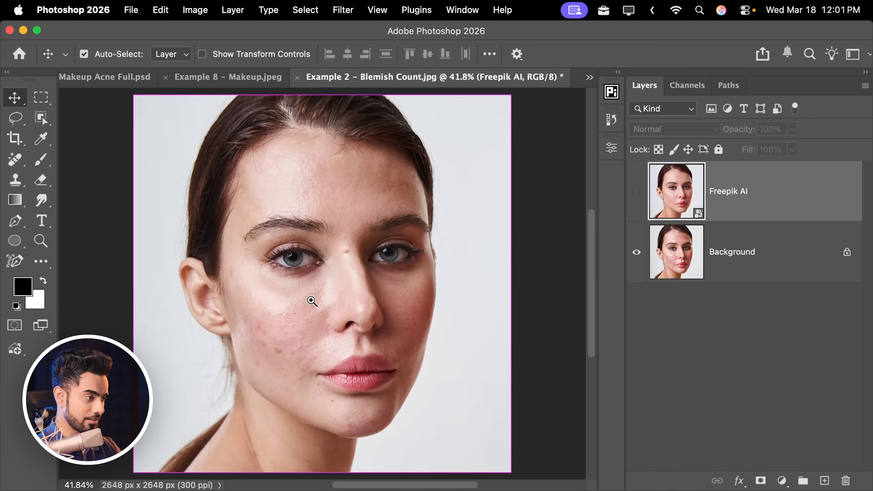
Zoom into the face and toggle the Freepik AI layer's visibility to compare its retouch against the original skin and eyes.
drag(311, 300, 362, 276)
drag(363, 277, 353, 251)
drag(352, 208, 367, 308)
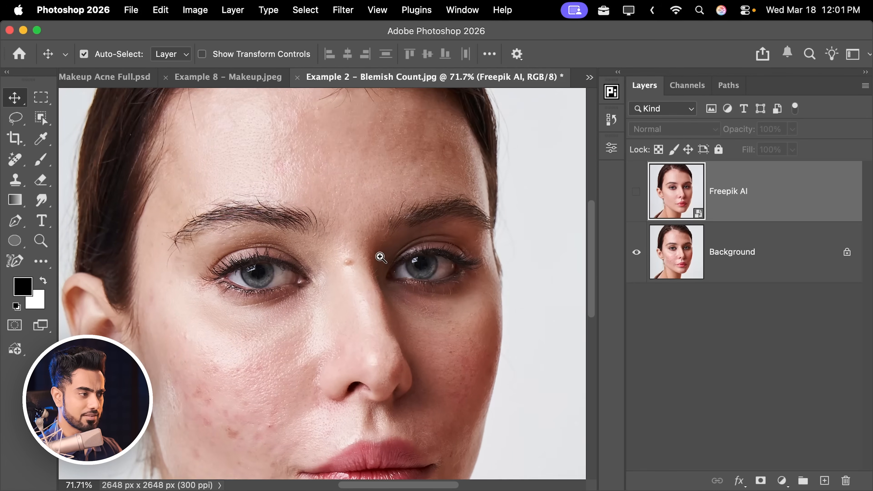
drag(379, 257, 355, 259)
click(636, 192)
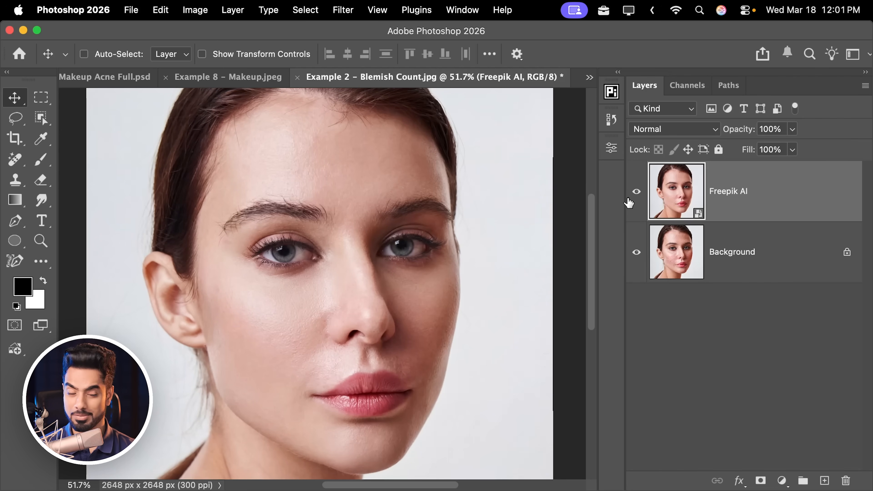
drag(275, 250, 400, 247)
click(636, 192)
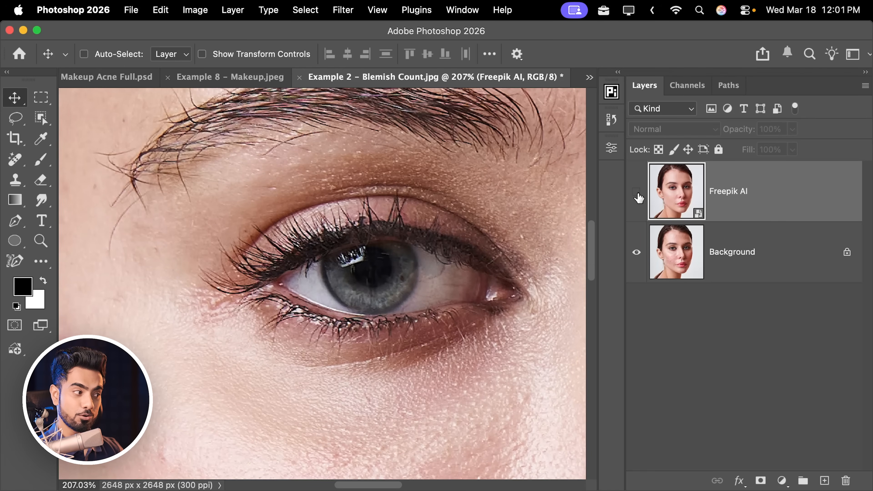
click(636, 192)
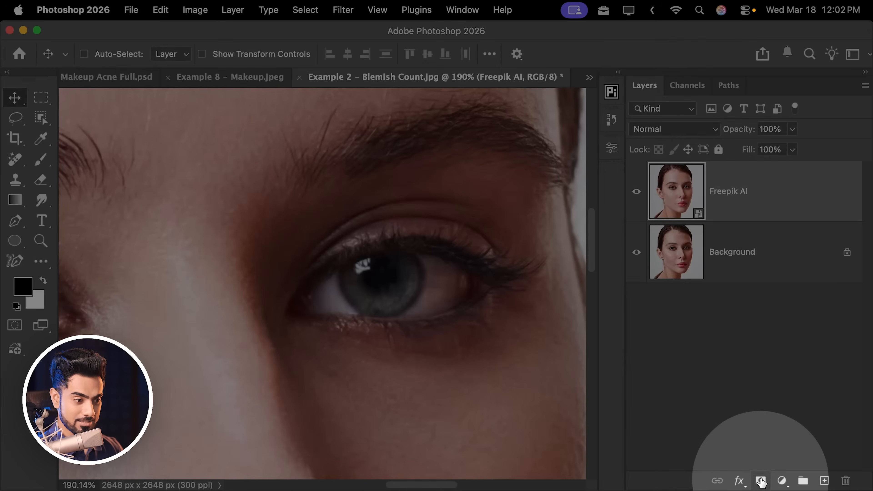
Add a layer mask to the Freepik AI layer and paint it black over both eyes and the lips with a 250–200 px brush.
click(760, 480)
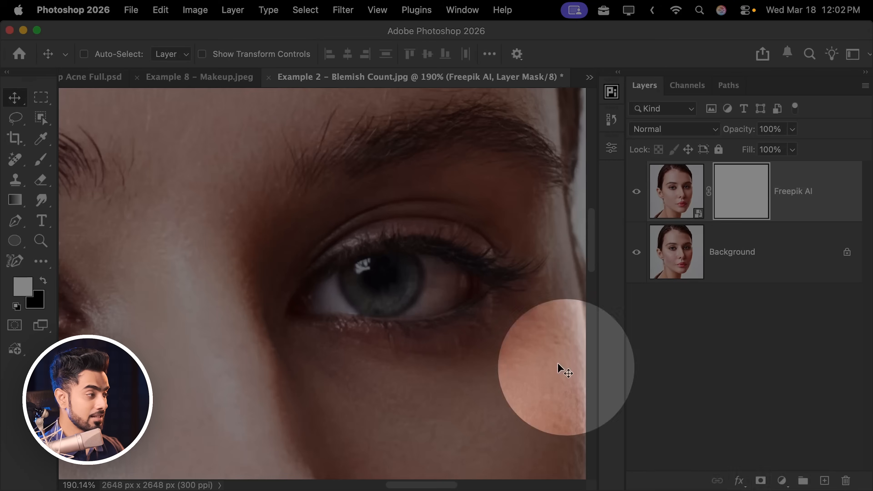
click(41, 160)
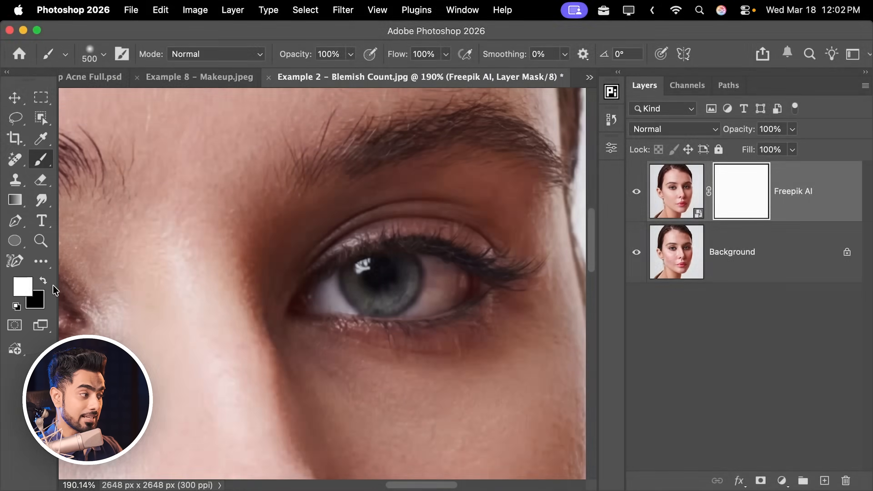
mouse_move(189, 271)
mouse_down()
mouse_move(347, 257)
mouse_move(360, 273)
mouse_up()
key(bracketleft)
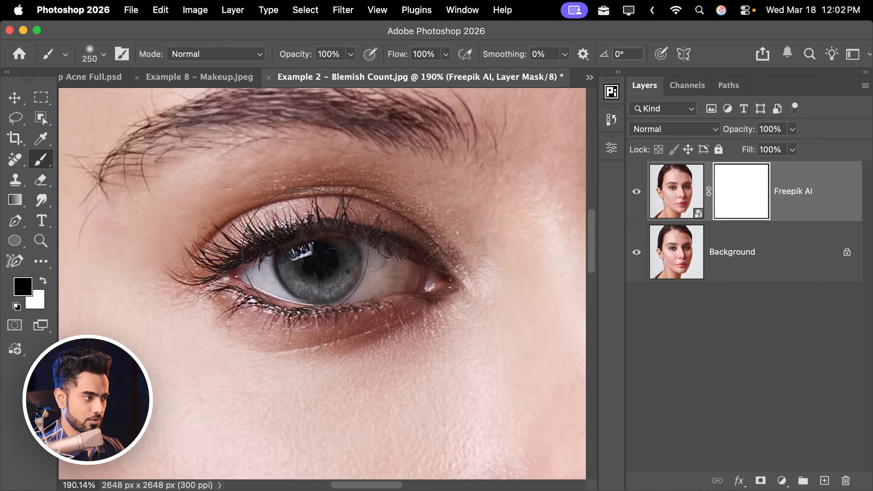
drag(278, 262, 202, 267)
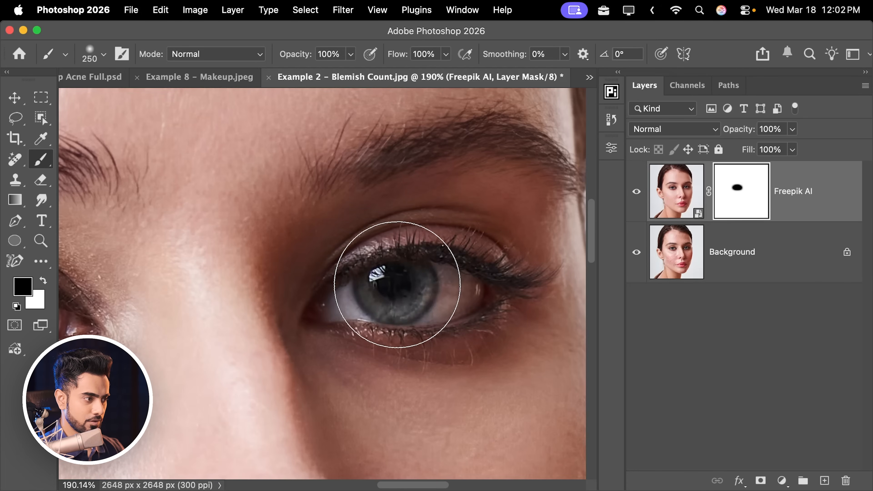
drag(410, 291, 360, 292)
drag(364, 296, 378, 193)
drag(390, 275, 394, 276)
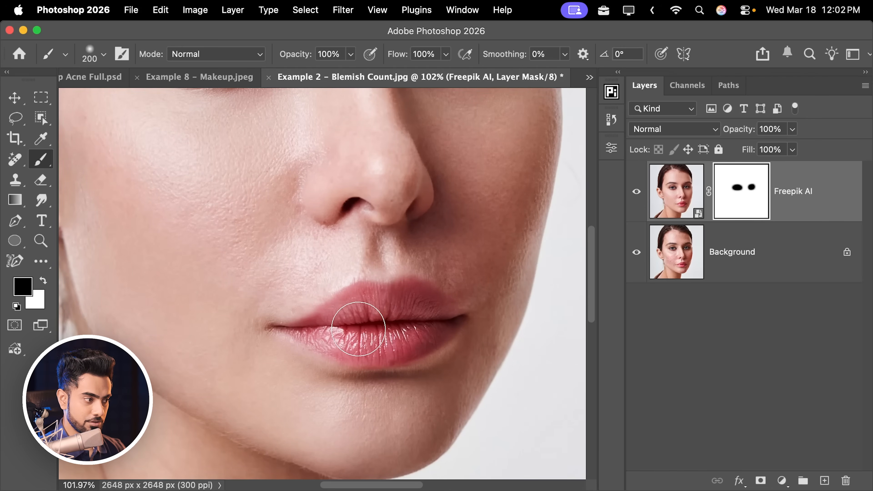
drag(410, 277, 403, 269)
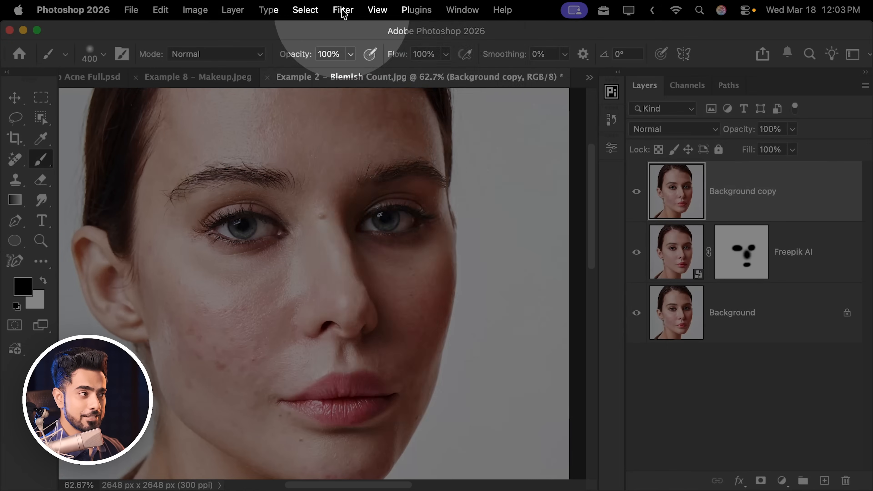
Run a Retouch4me filter from the Filter menu on the background copy layer.
click(343, 10)
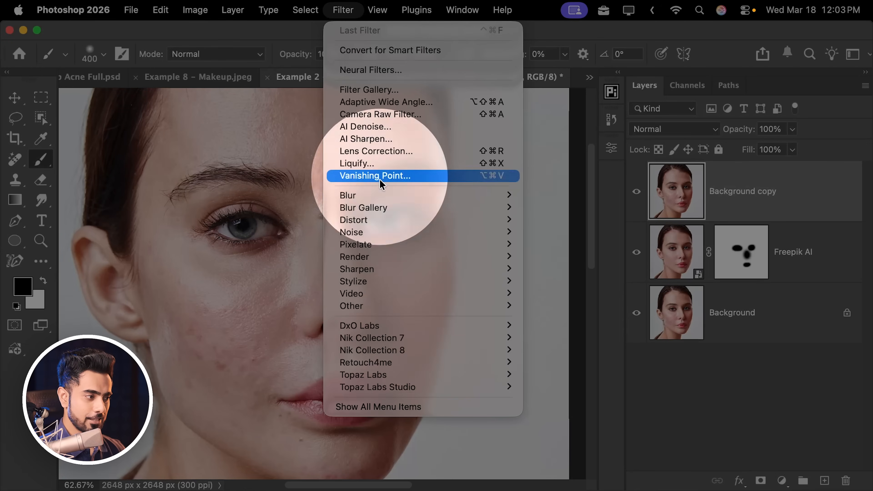
mouse_move(423, 369)
click(583, 404)
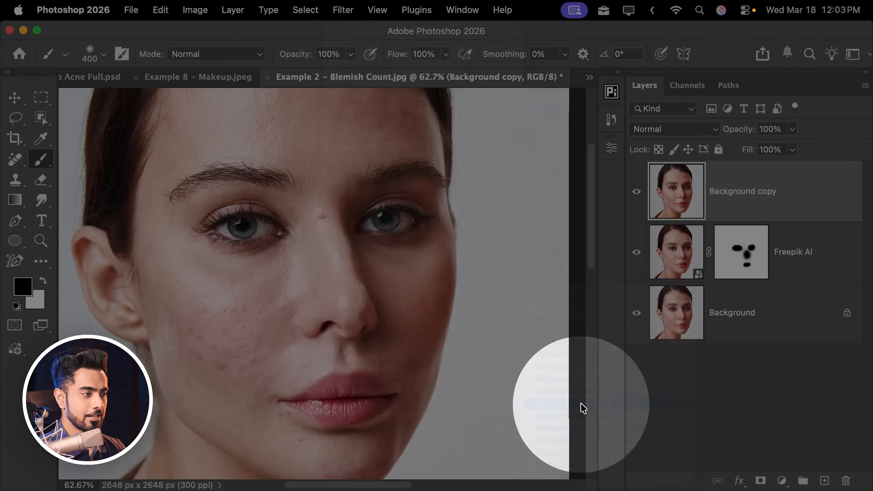
drag(543, 64, 280, 79)
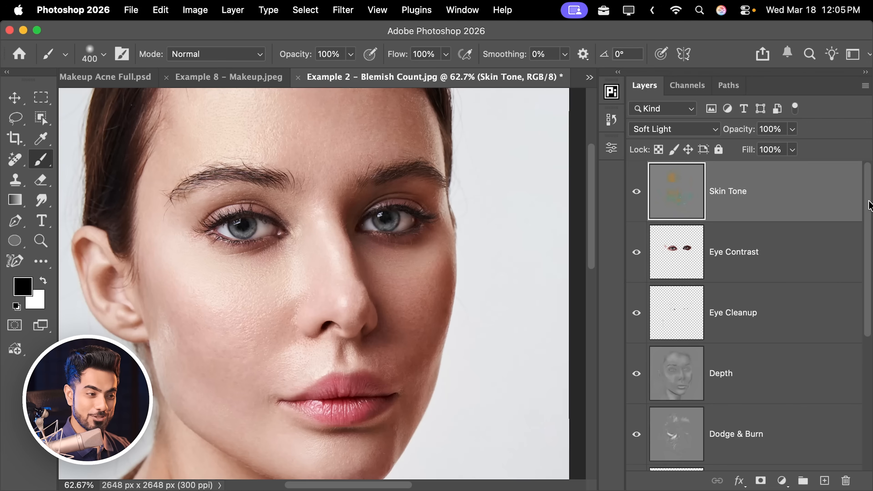
Group the generated retouch layers into one group and toggle the group's visibility to compare results.
scroll(806, 335, down, 3)
shift+click(754, 444)
key(super+g)
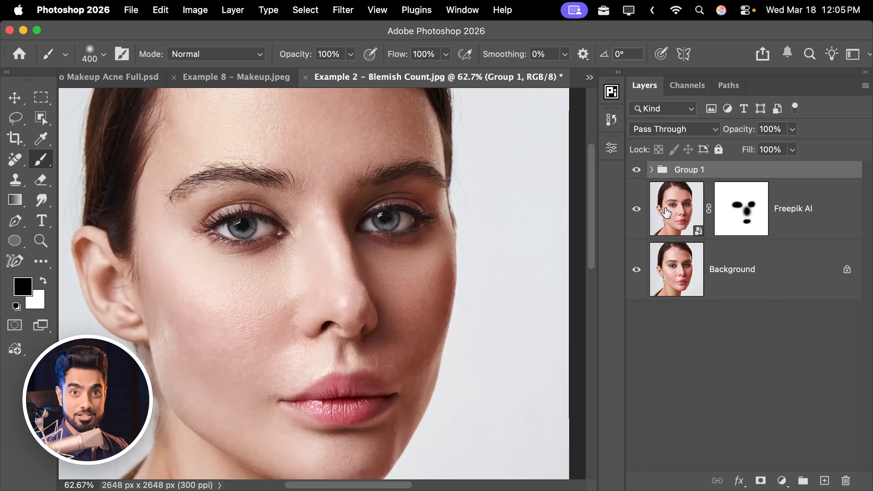
click(637, 170)
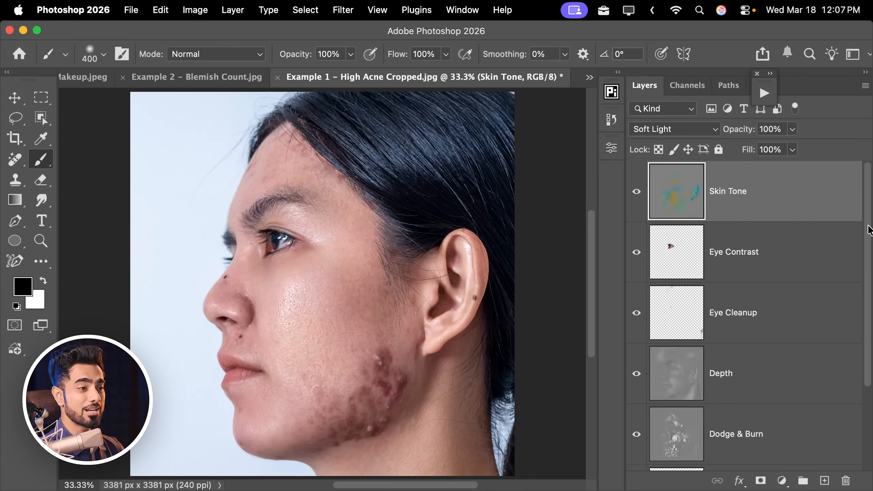
In the High Acne Cropped image, group all retouch layers and hide the group to compare with the acne original.
scroll(860, 335, down, 4)
shift+click(799, 378)
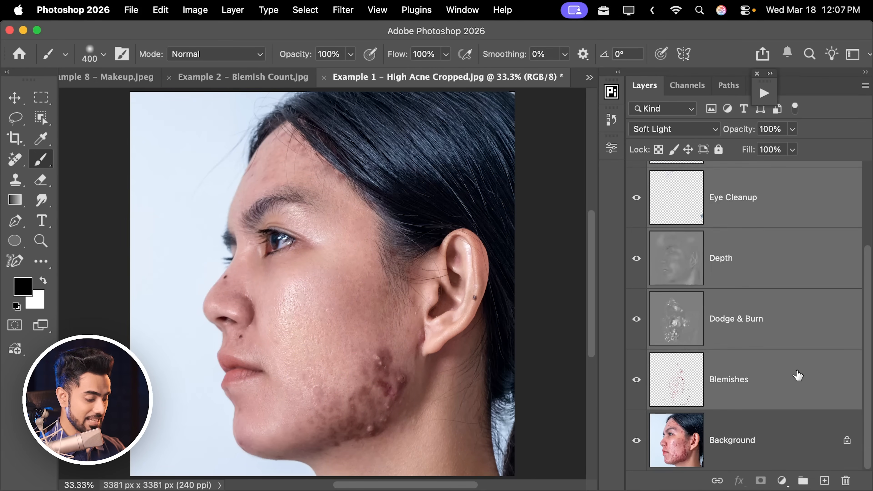
key(super+g)
click(635, 171)
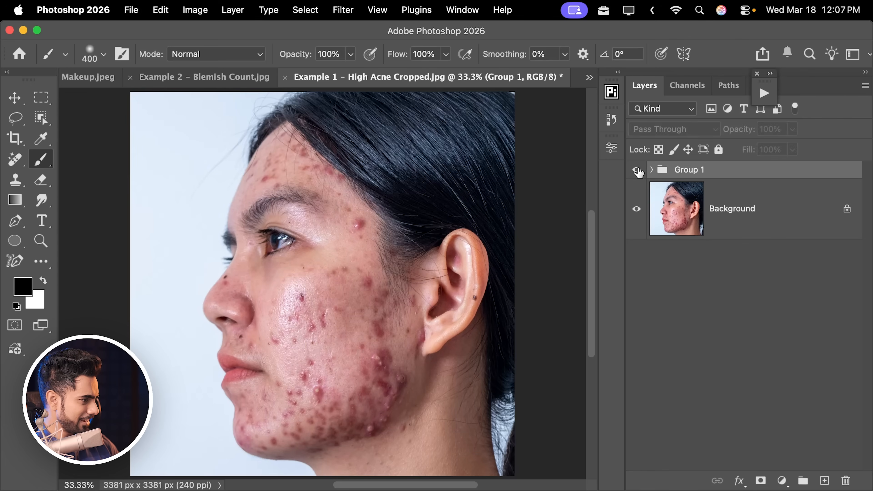